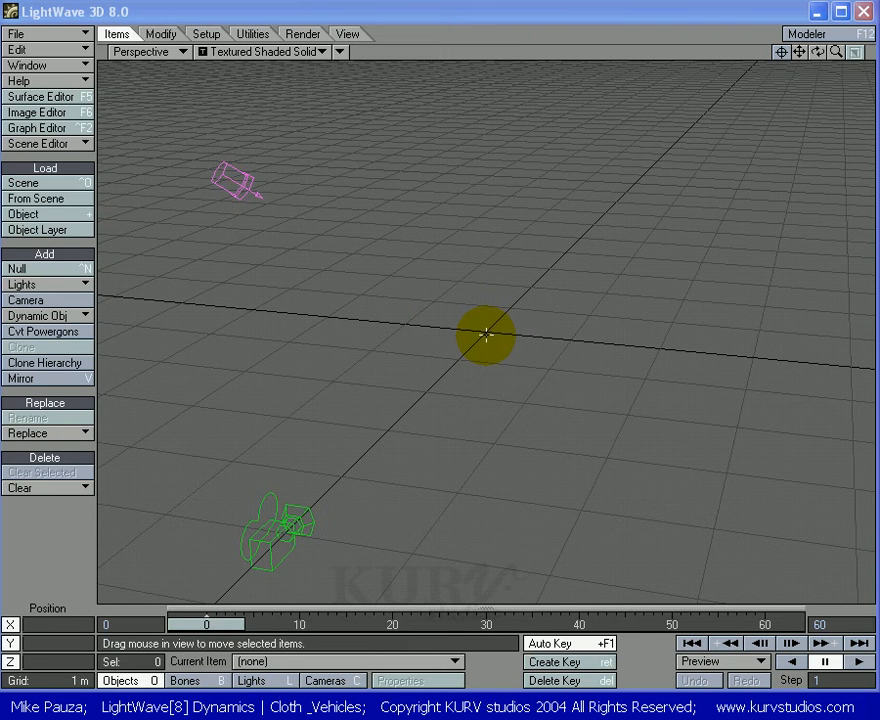
# - Load the Car scene from the Vehicles folder
pyautogui.click(72, 33)
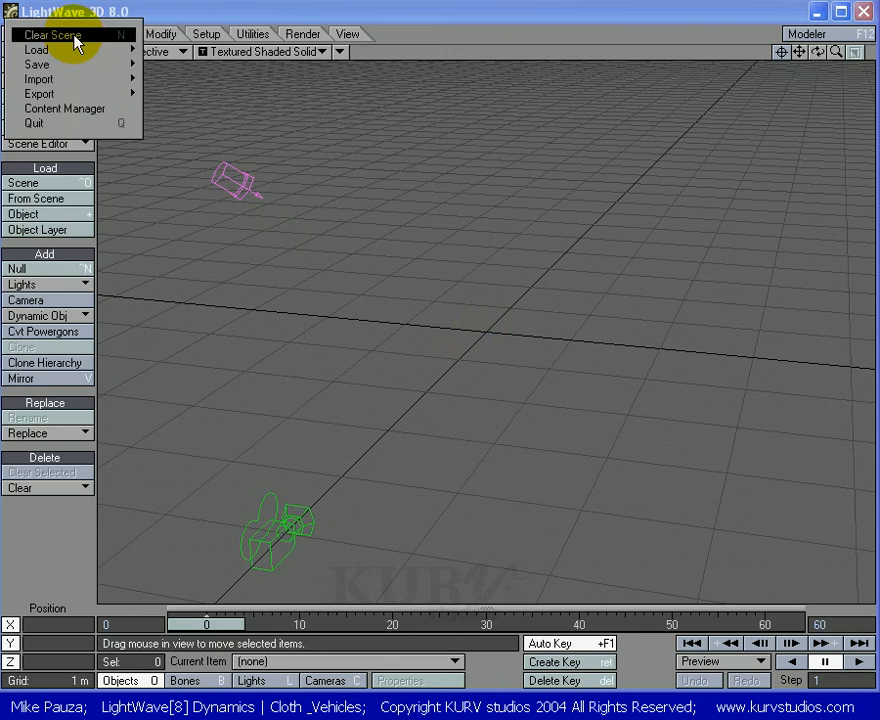
pyautogui.moveTo(36, 50)
pyautogui.click(175, 41)
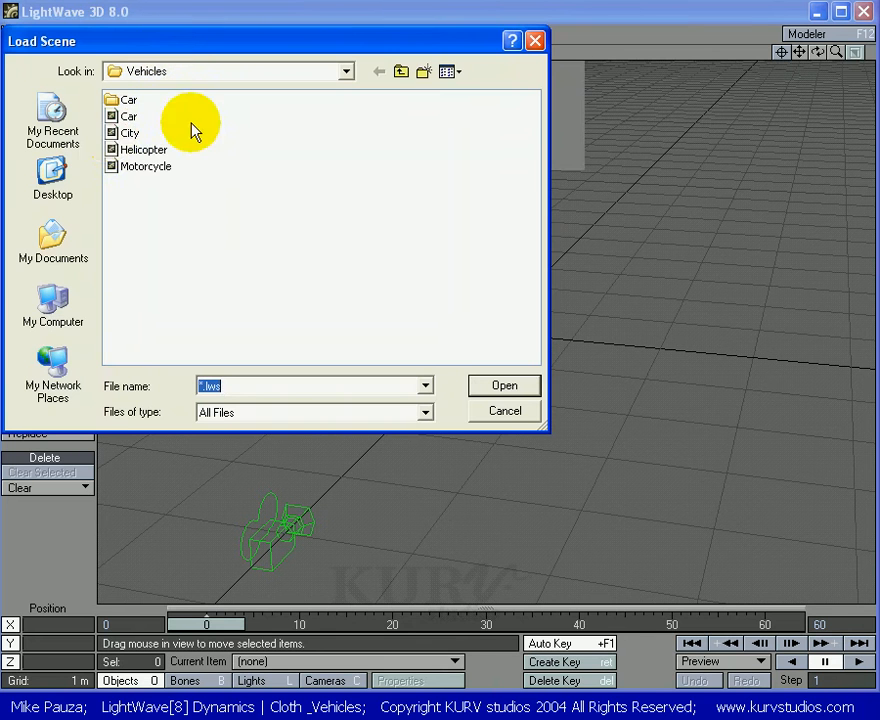
pyautogui.doubleClick(118, 118)
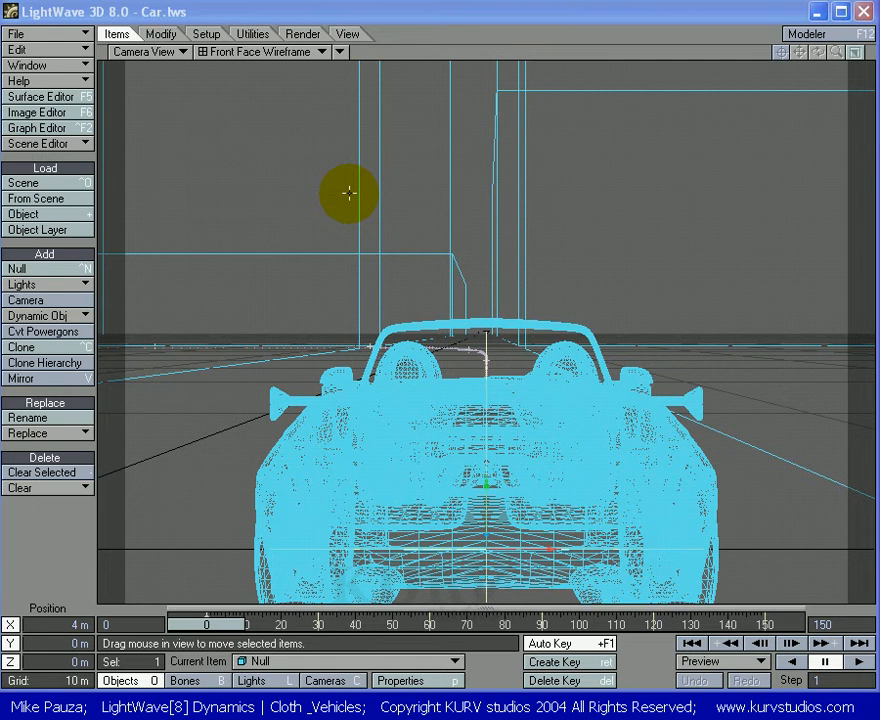
# - Replace the Honda object with the Fatboy object file from the Vehicles folder
pyautogui.click(304, 663)
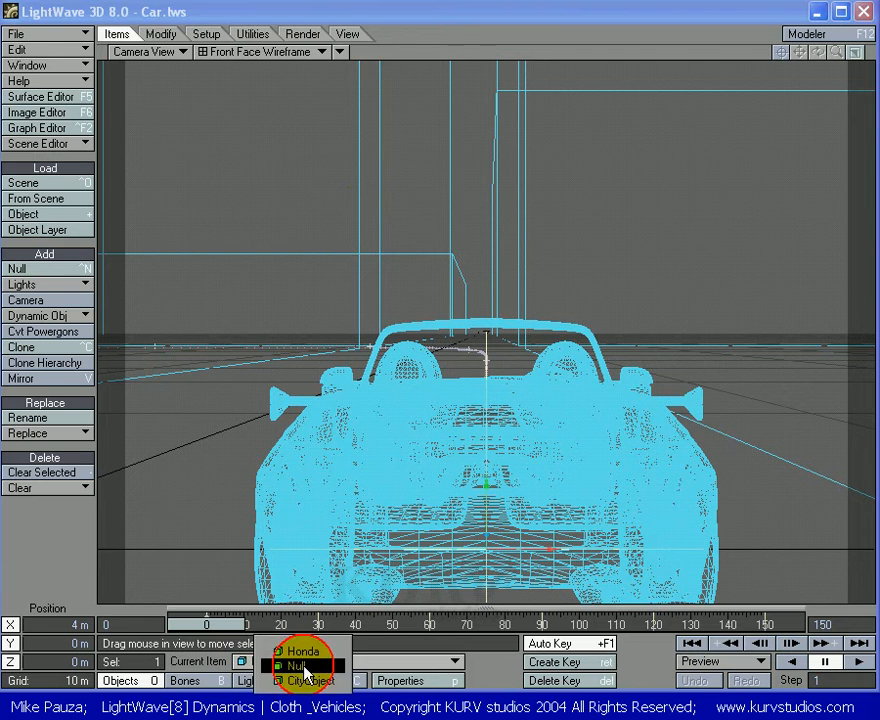
pyautogui.click(306, 652)
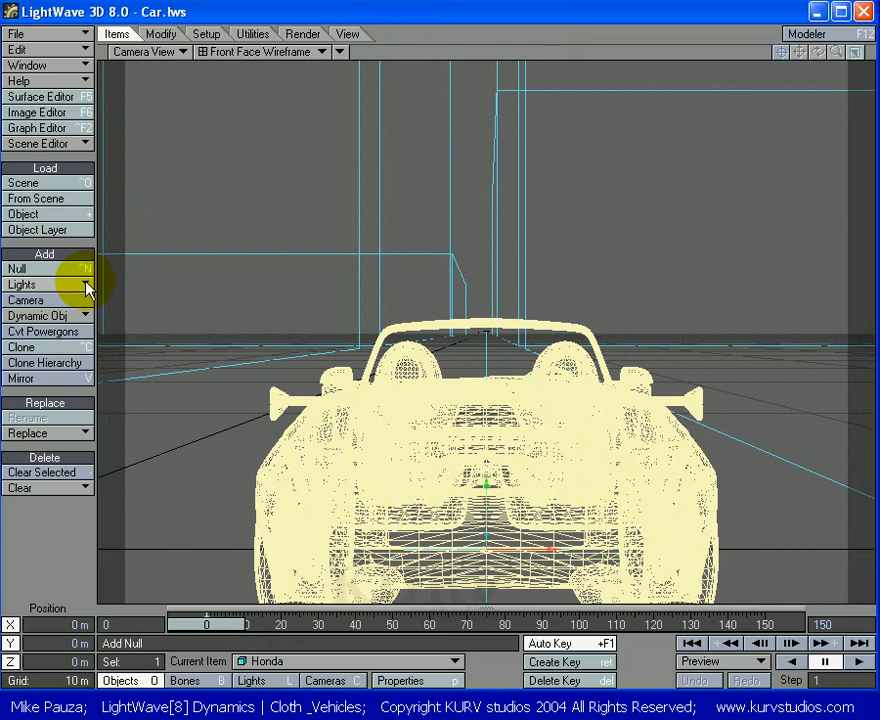
pyautogui.click(60, 433)
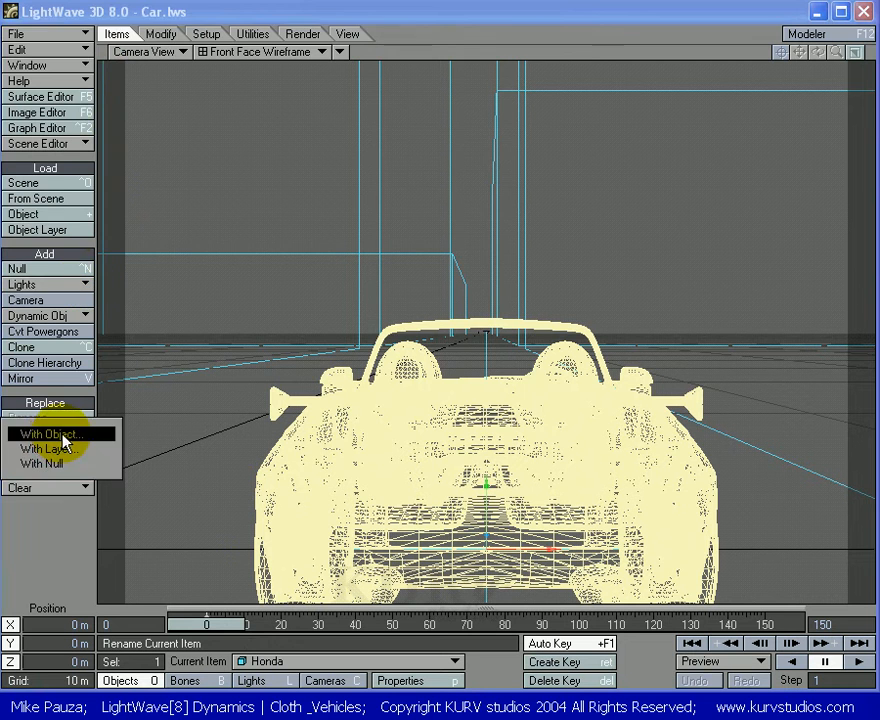
pyautogui.click(60, 434)
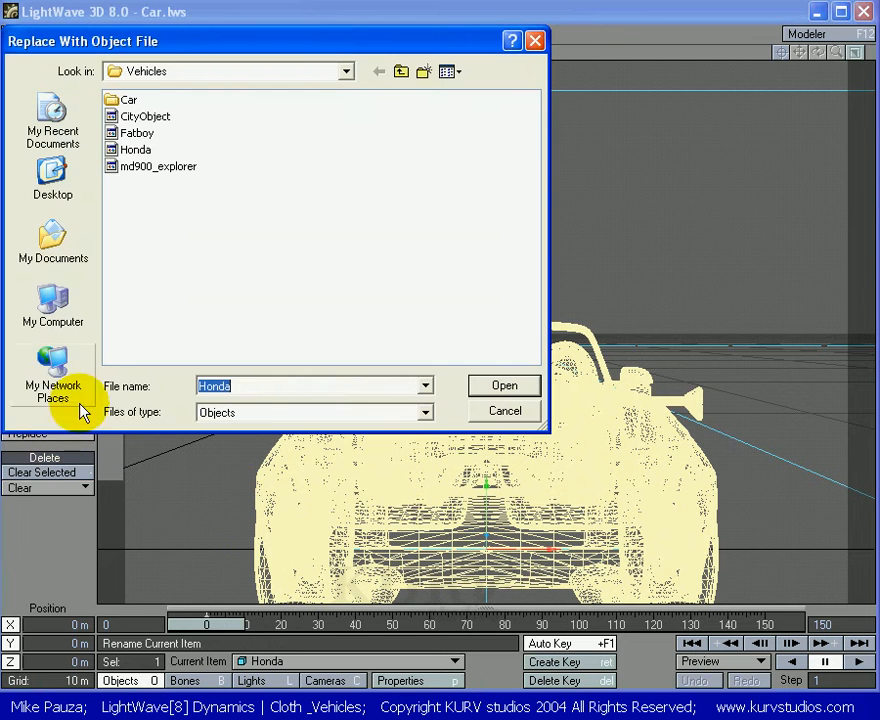
pyautogui.doubleClick(113, 138)
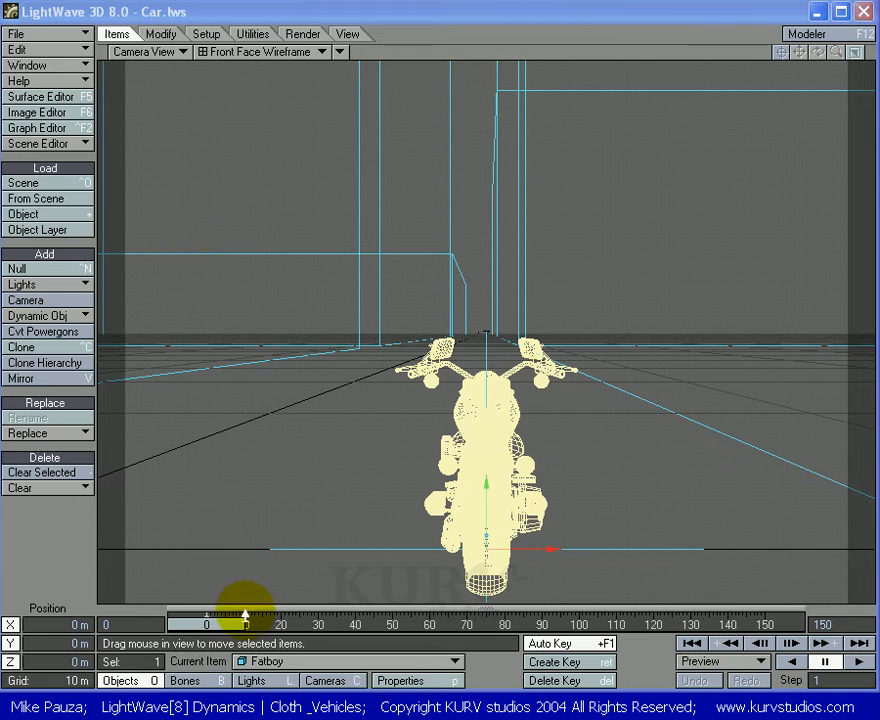
# - Load the Expressions_VehicleDynamics library from the Vehicles folder into the Graph Editor with the Null object's channels shown
pyautogui.click(275, 661)
pyautogui.click(276, 679)
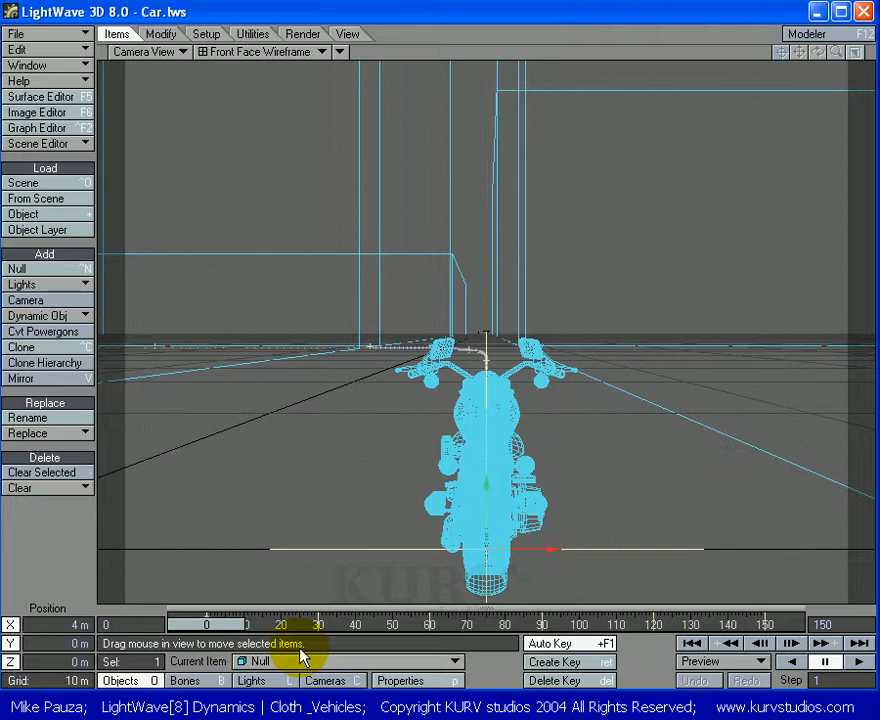
pyautogui.hotkey('ctrl', 'F2')
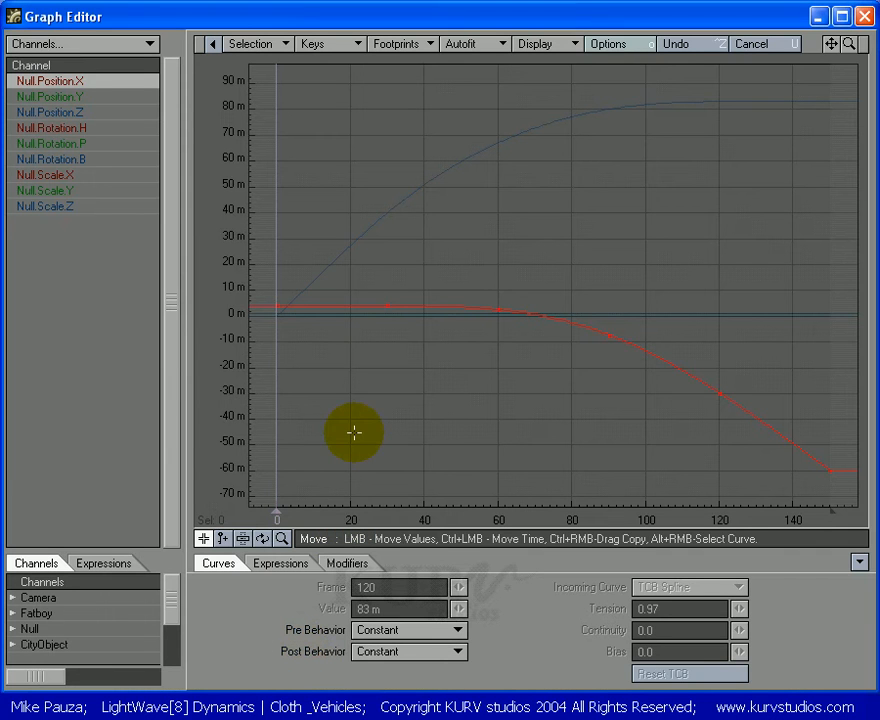
pyautogui.click(279, 564)
pyautogui.click(448, 588)
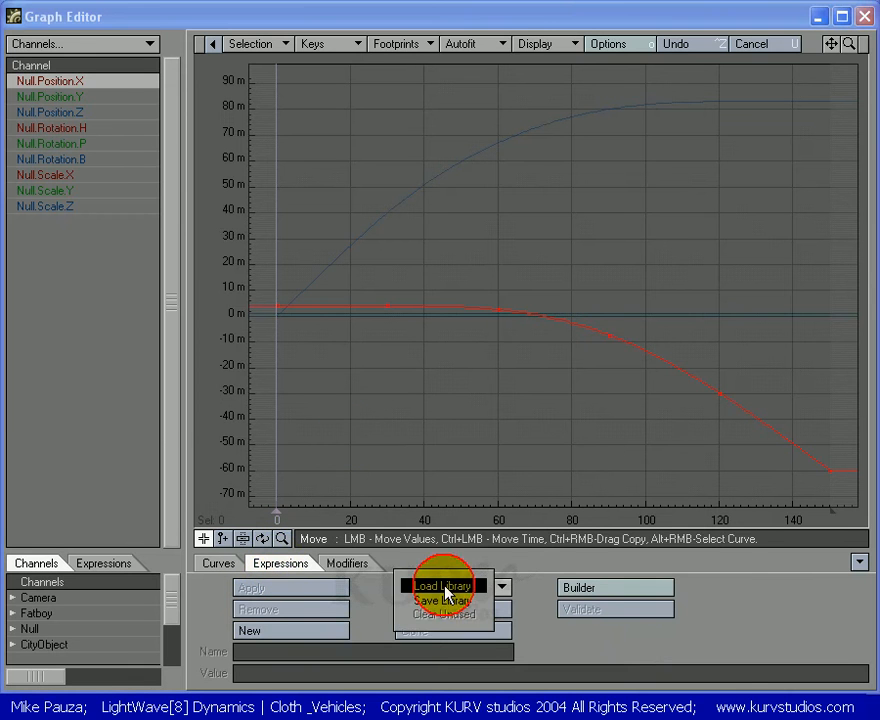
pyautogui.click(445, 586)
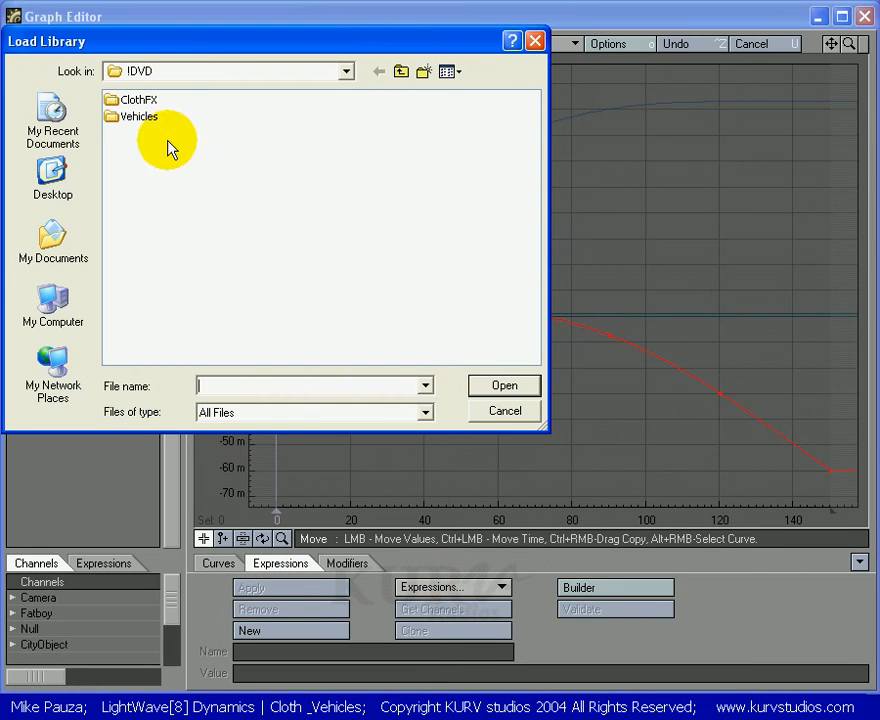
pyautogui.doubleClick(111, 118)
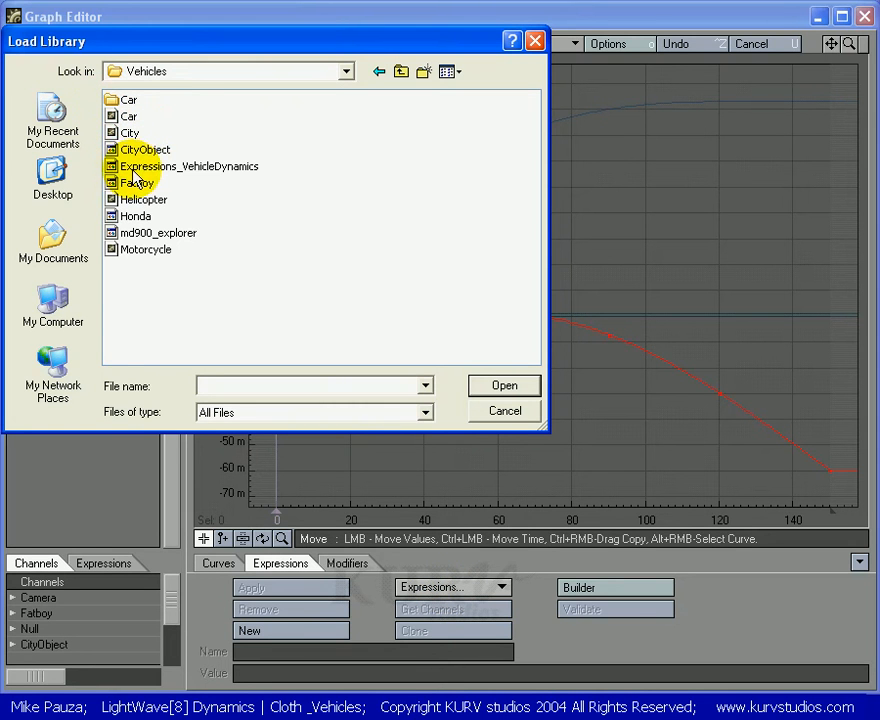
pyautogui.doubleClick(113, 167)
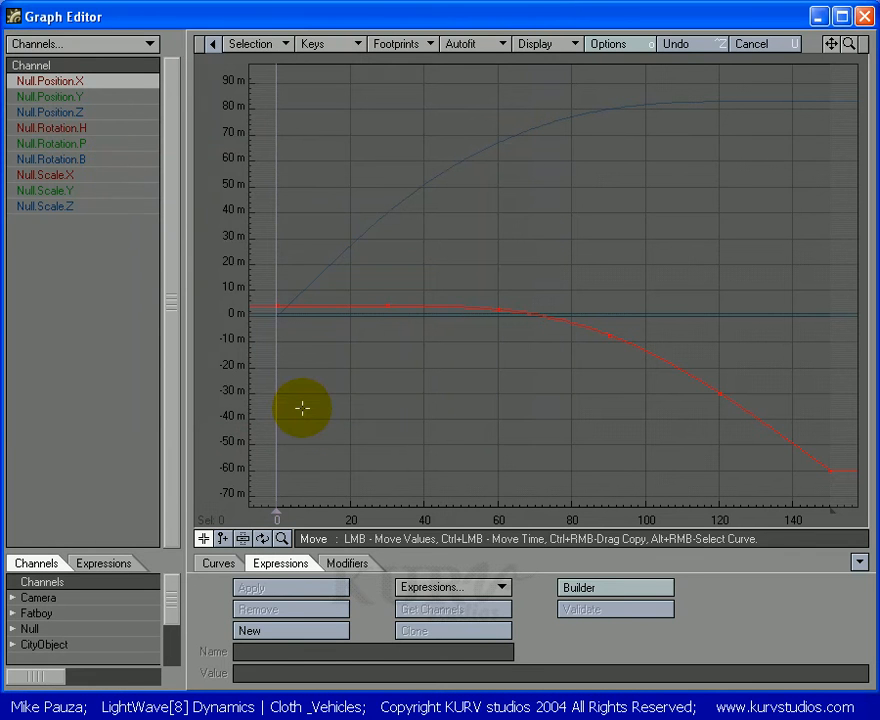
pyautogui.click(466, 590)
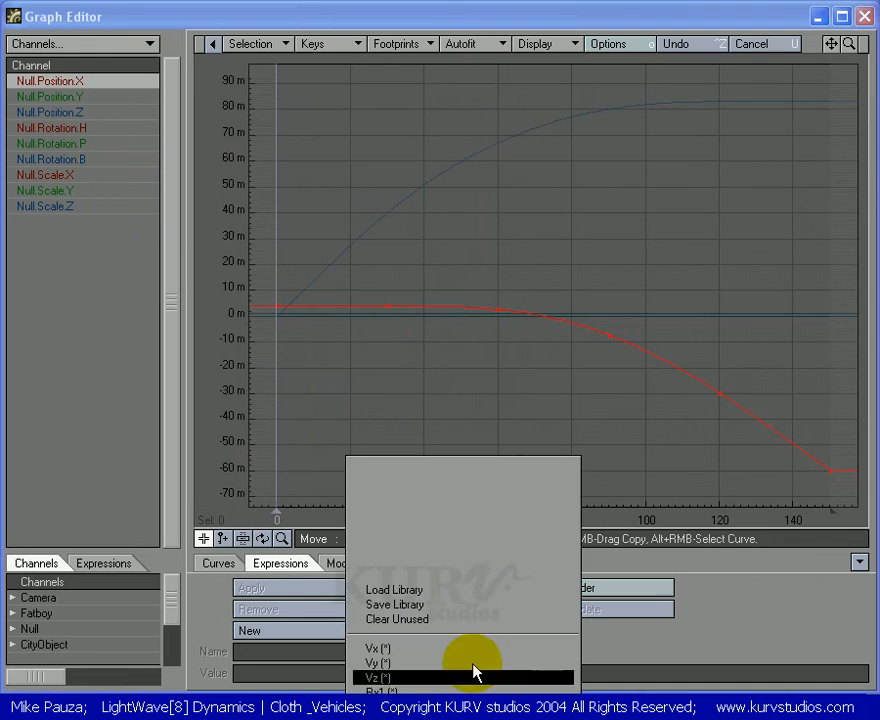
pyautogui.moveTo(468, 688)
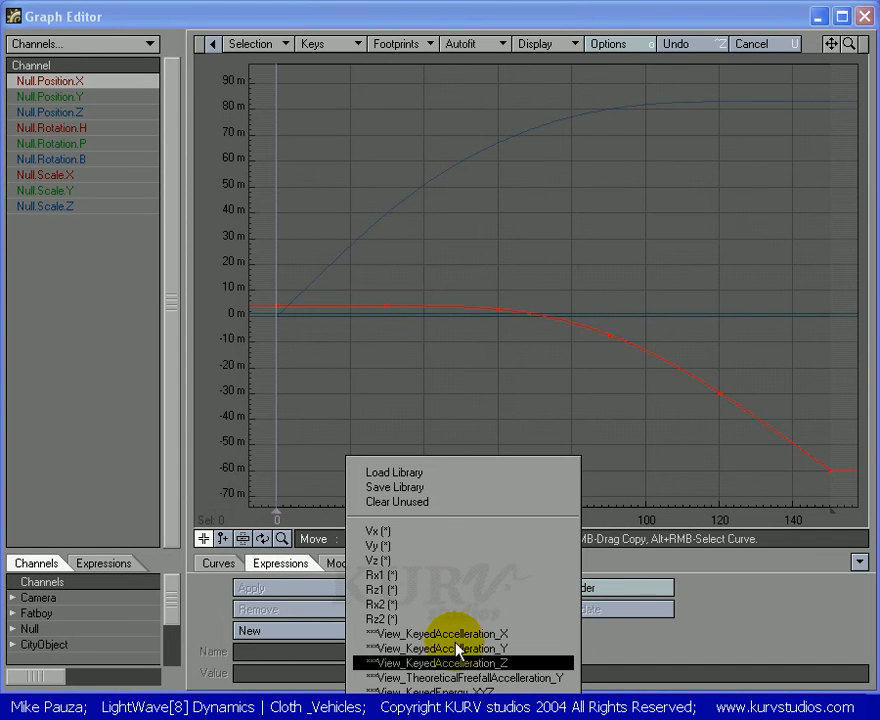
pyautogui.click(606, 633)
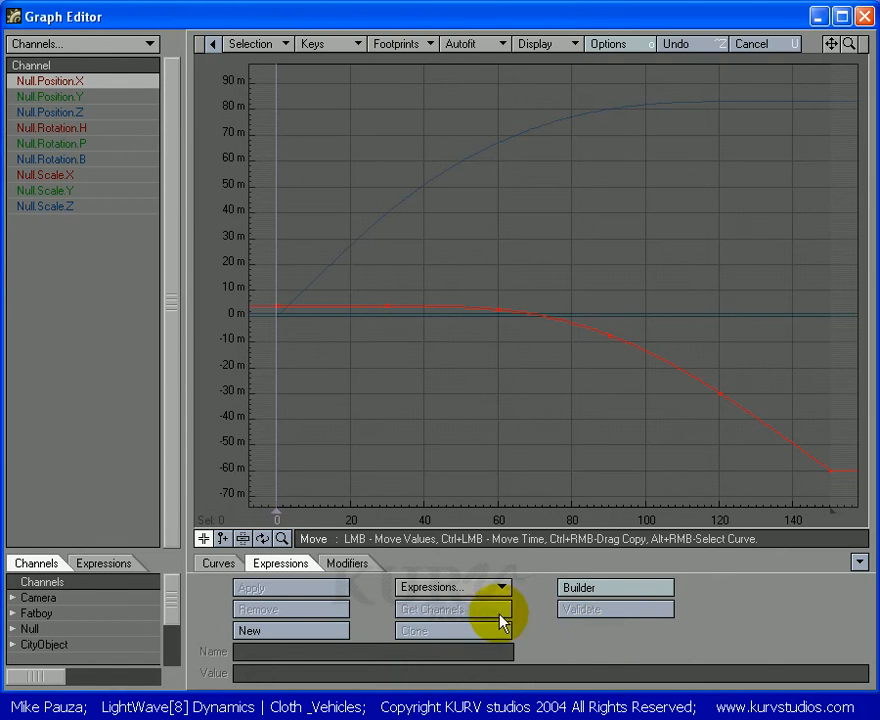
# - Apply the ***BankExpression:Cycle_Copter expression to the Null.Rotation.B channel
pyautogui.click(55, 160)
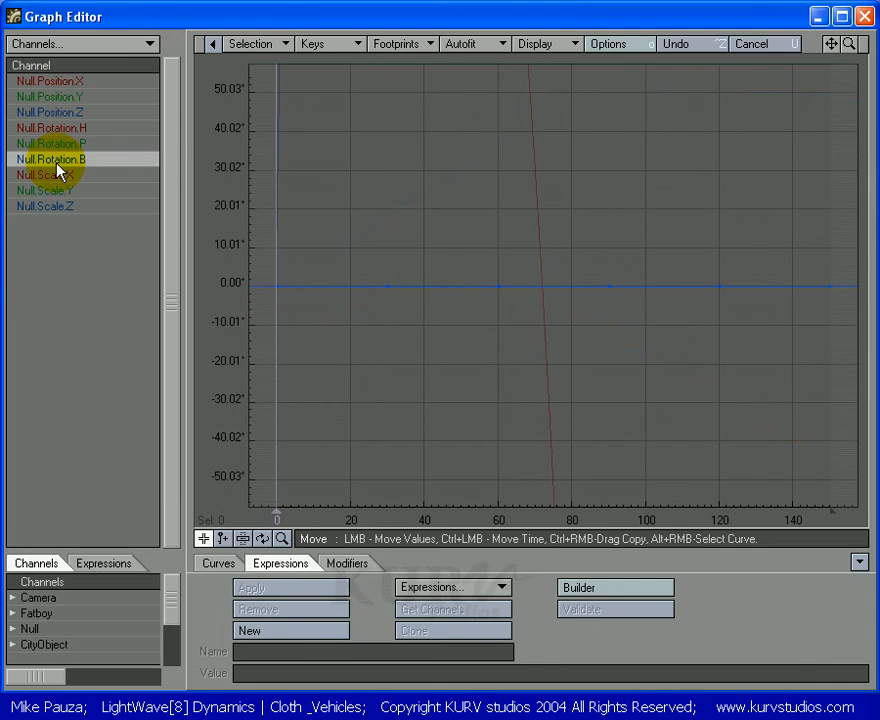
pyautogui.click(448, 590)
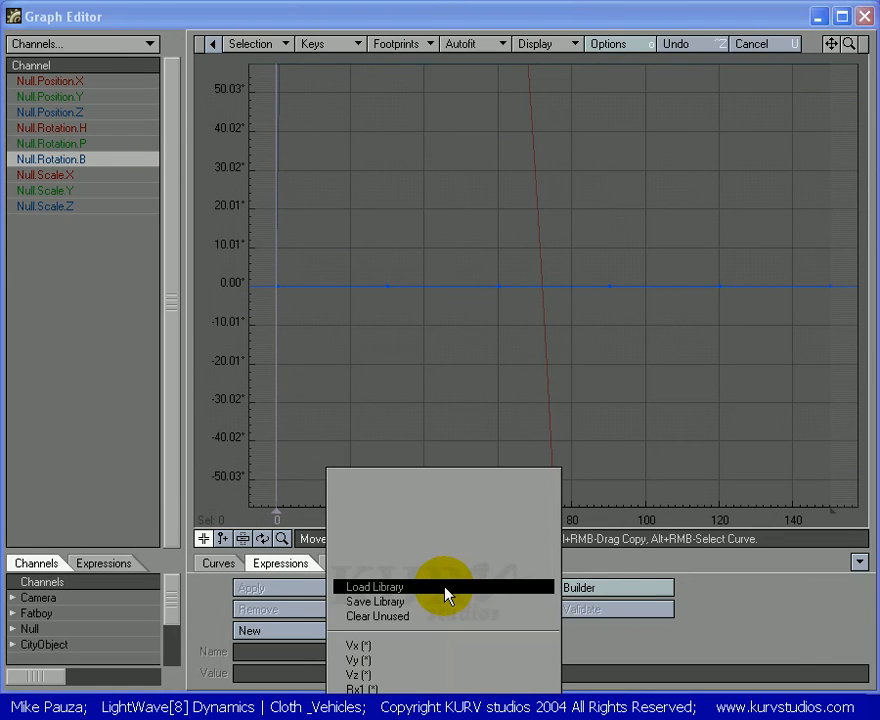
pyautogui.scroll(-1, 443, 600)
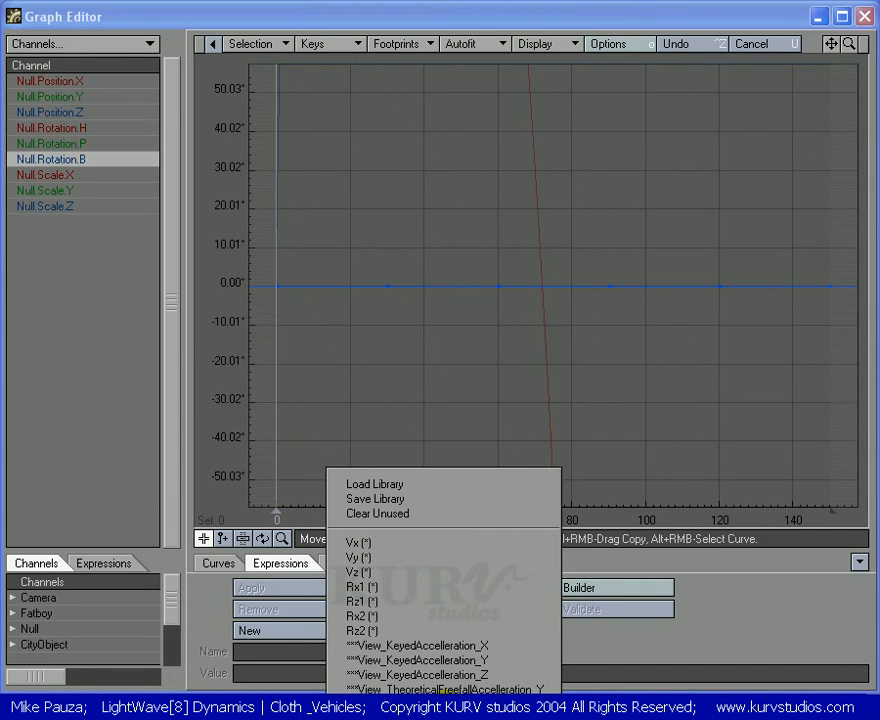
pyautogui.click(443, 700)
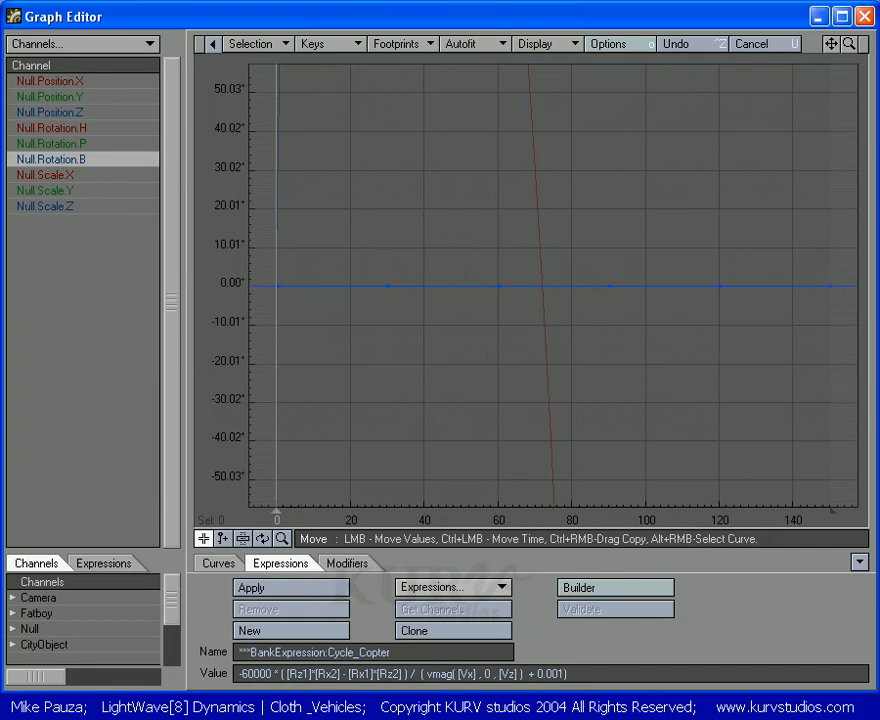
pyautogui.click(301, 593)
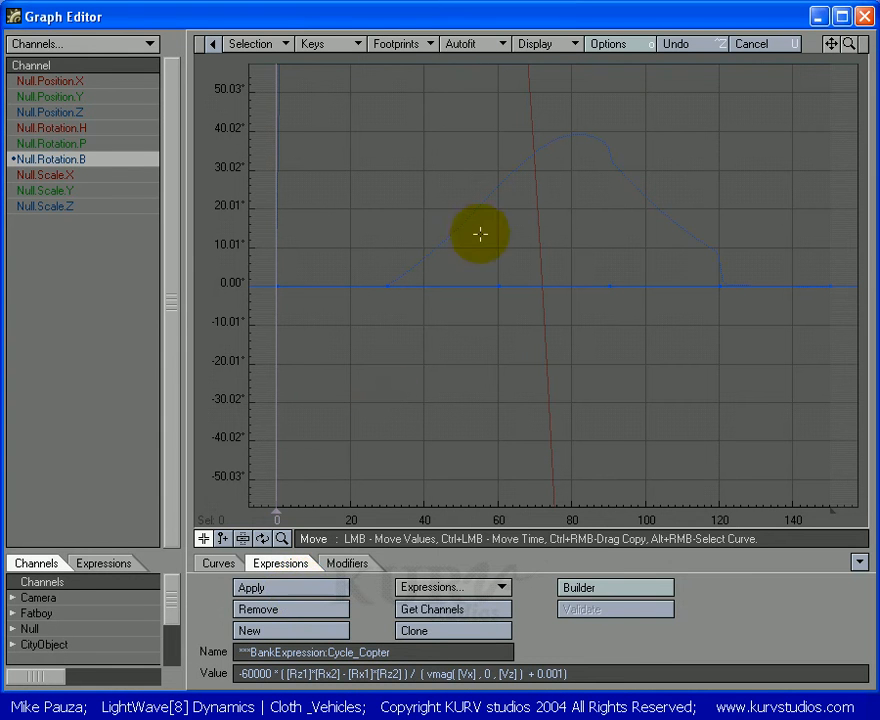
pyautogui.moveTo(848, 42); pyautogui.dragTo(832, 44)
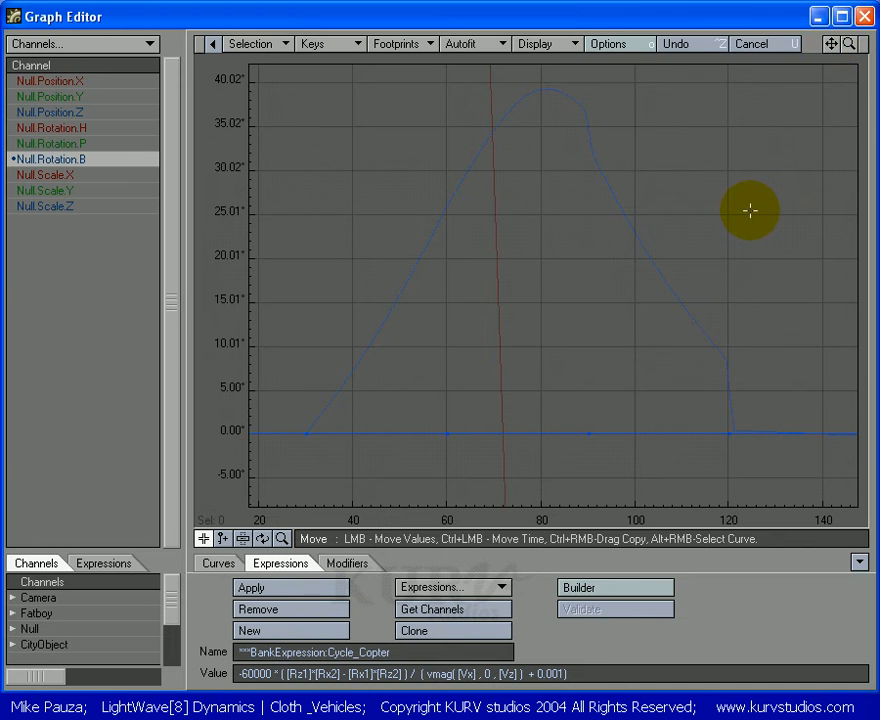
# - Minimize the Graph Editor, play the animation through the camera view and pause it
pyautogui.click(818, 17)
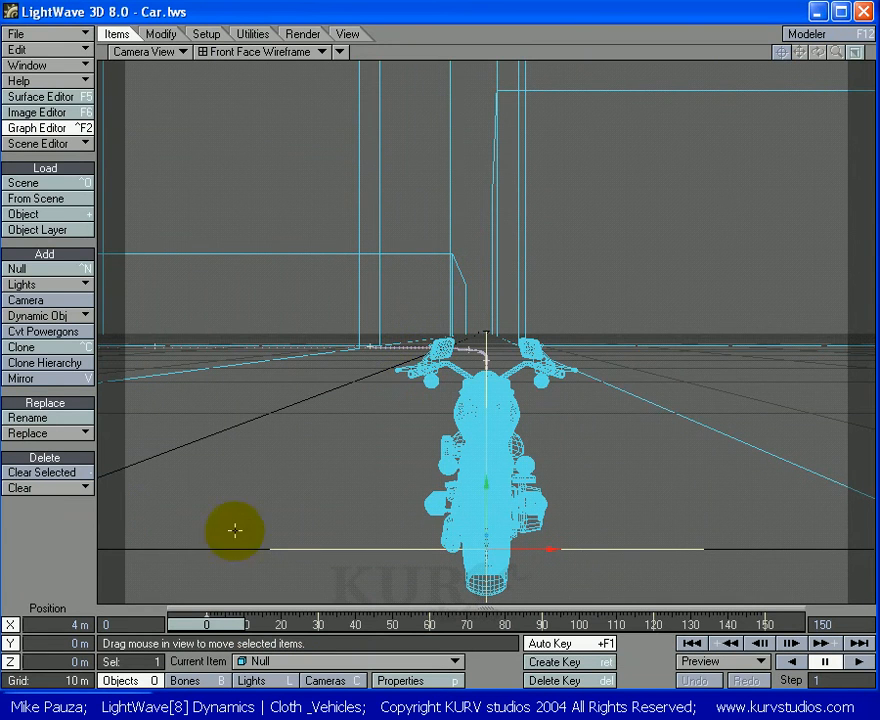
pyautogui.click(855, 664)
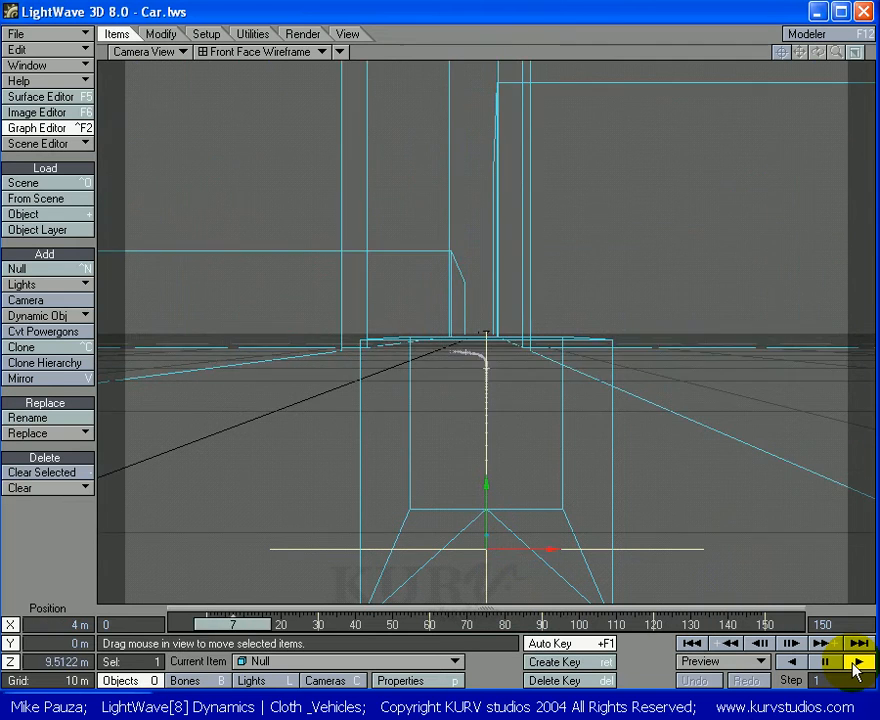
pyautogui.click(825, 661)
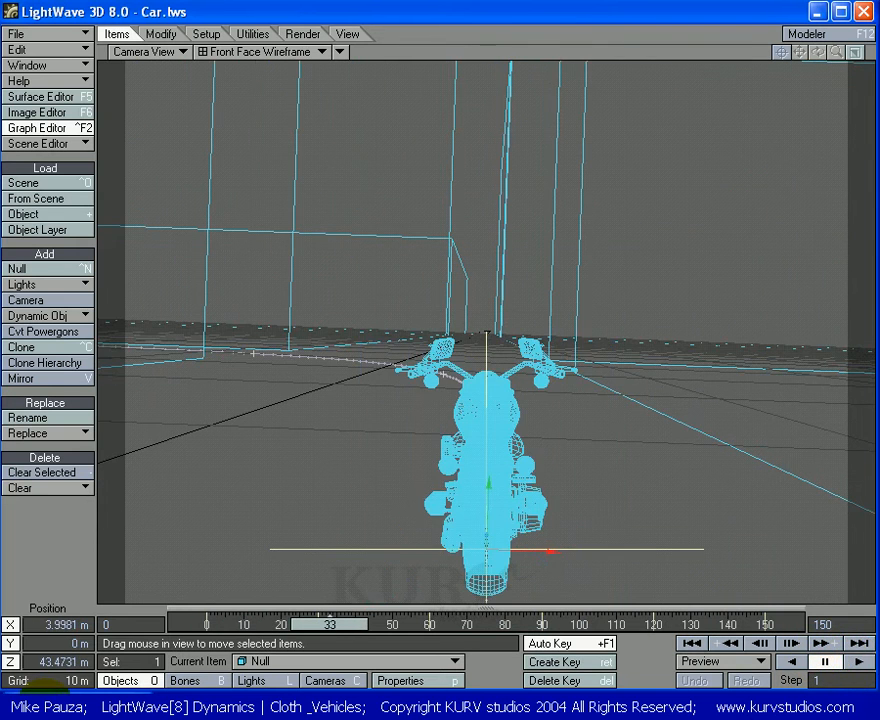
# - Reopen the Graph Editor and set the bank expression's leading multiplier to -30000
pyautogui.hotkey('ctrl', 'F2')
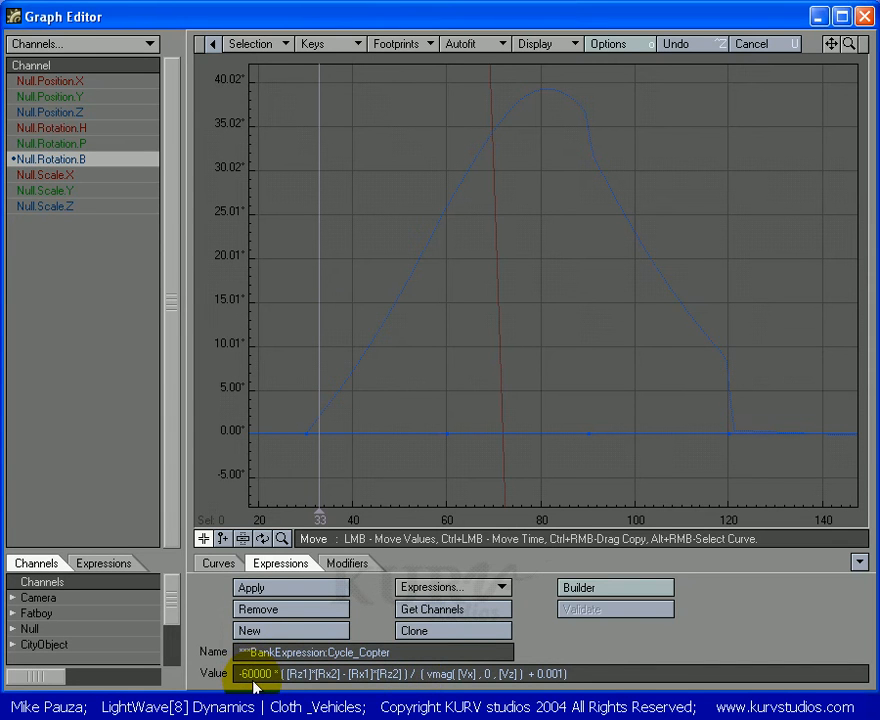
pyautogui.click(245, 673)
pyautogui.press('BackSpace')
pyautogui.write('3')
# - Remove the minus sign from the bank expression's multiplier to make it 30000
pyautogui.click(251, 681)
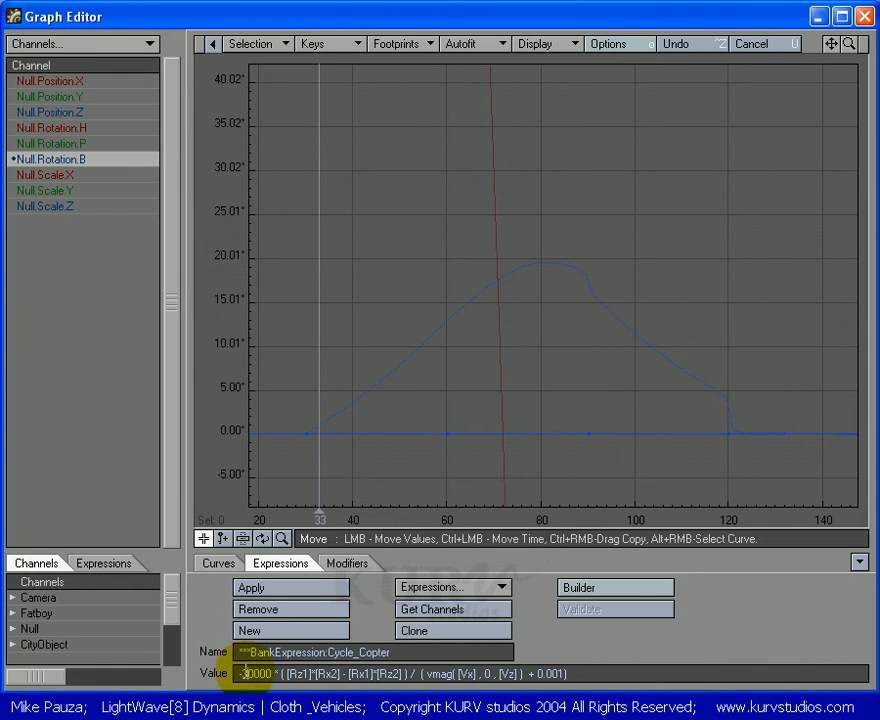
pyautogui.press('BackSpace')
pyautogui.press('Return')
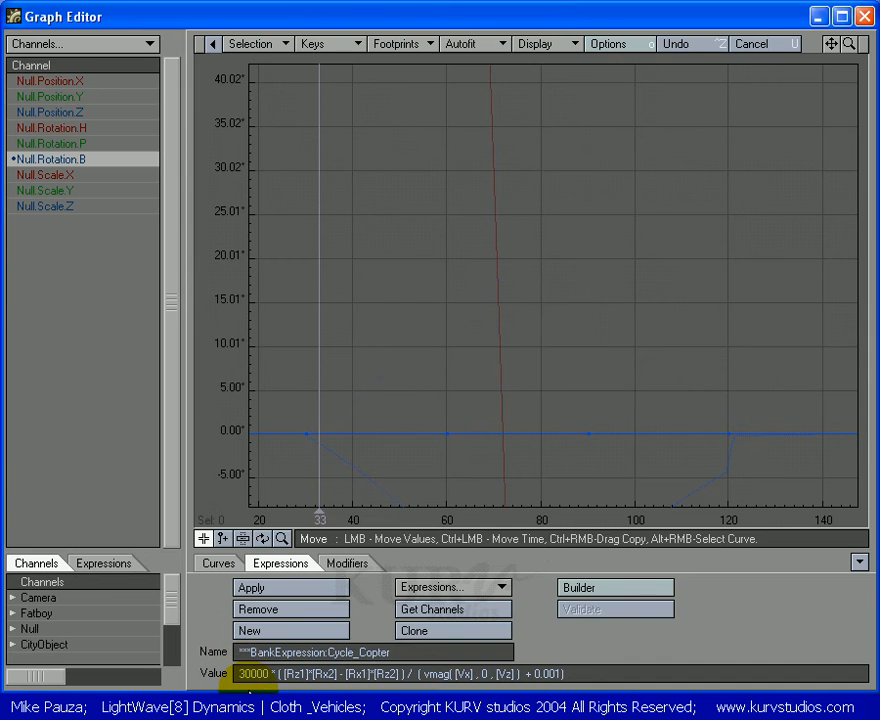
# - Set the bank expression's leading multiplier back to -60000
pyautogui.click(247, 680)
pyautogui.press('BackSpace')
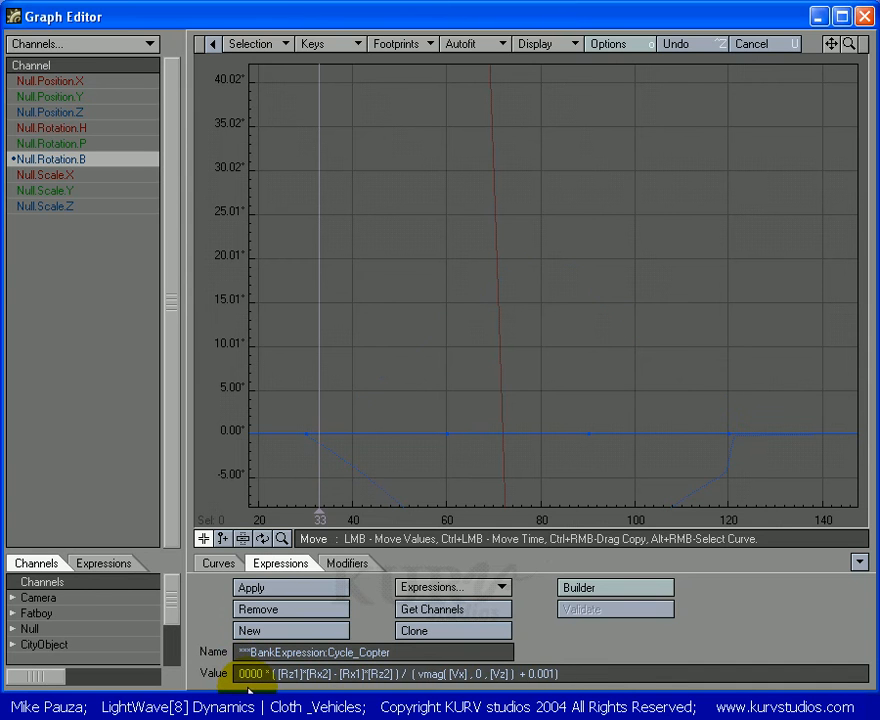
pyautogui.write('-6')
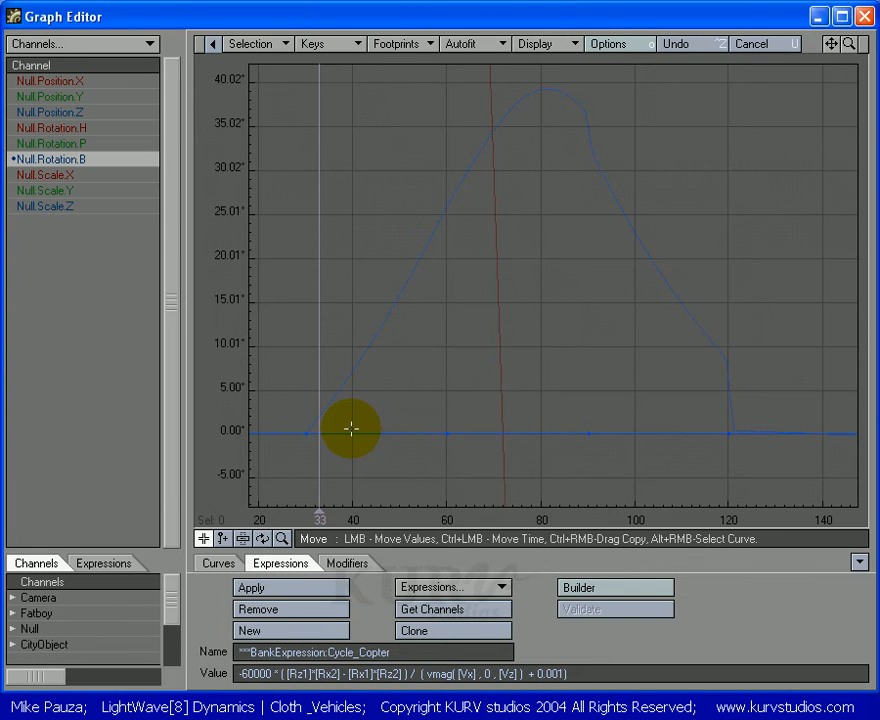
# - Examine the motion curve of the Null.Position.X channel
pyautogui.keyDown('ctrl'); pyautogui.keyDown('alt'); pyautogui.moveTo(351, 429); pyautogui.dragTo(355, 429); pyautogui.keyUp('alt'); pyautogui.keyUp('ctrl')
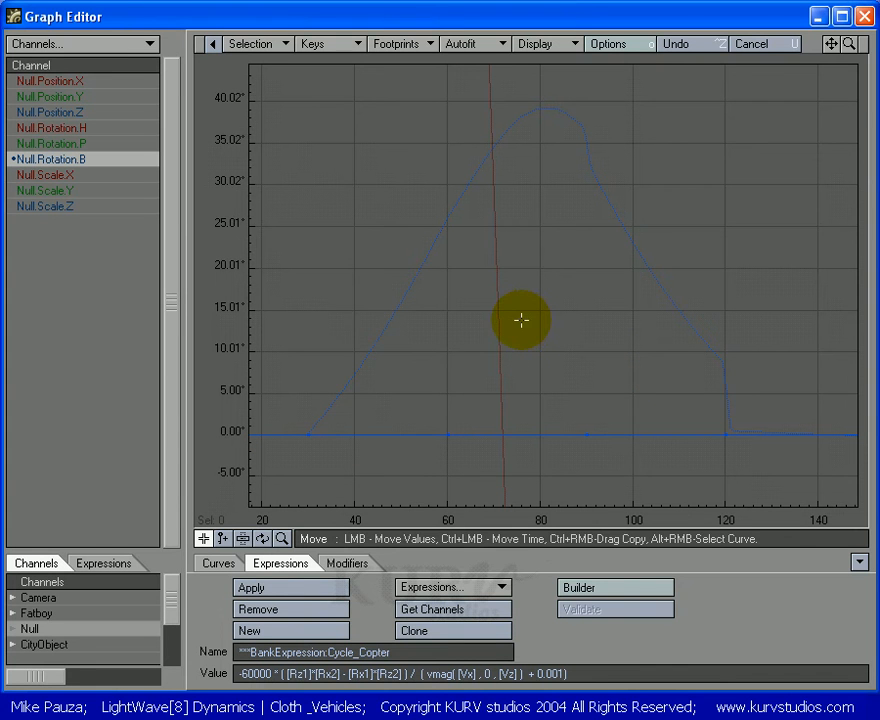
pyautogui.click(62, 81)
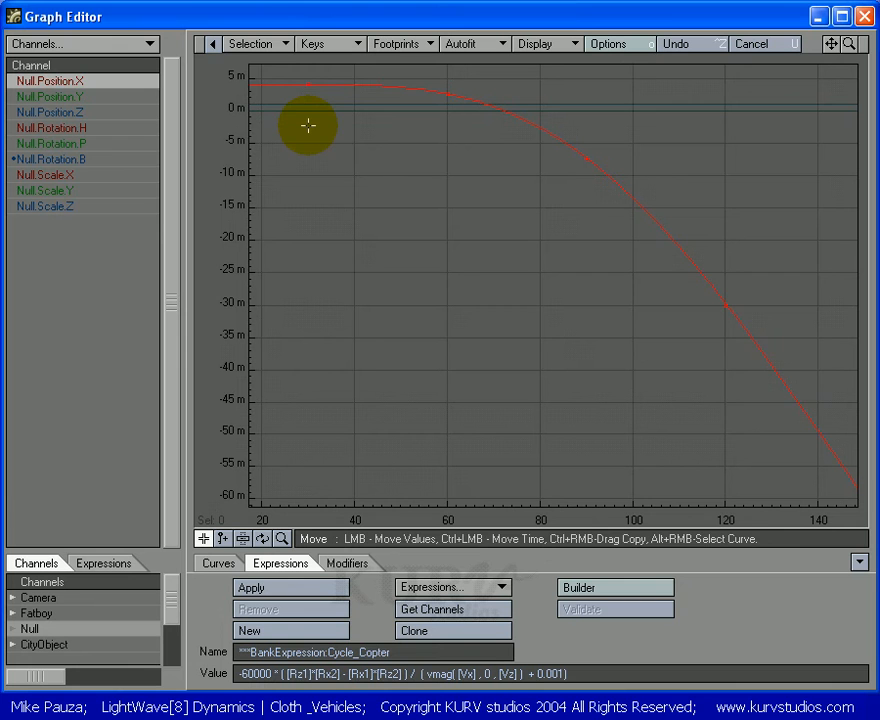
# - Apply the ***View_KeyedAccelleration_X expression to the Null.Scale.X channel
pyautogui.click(64, 177)
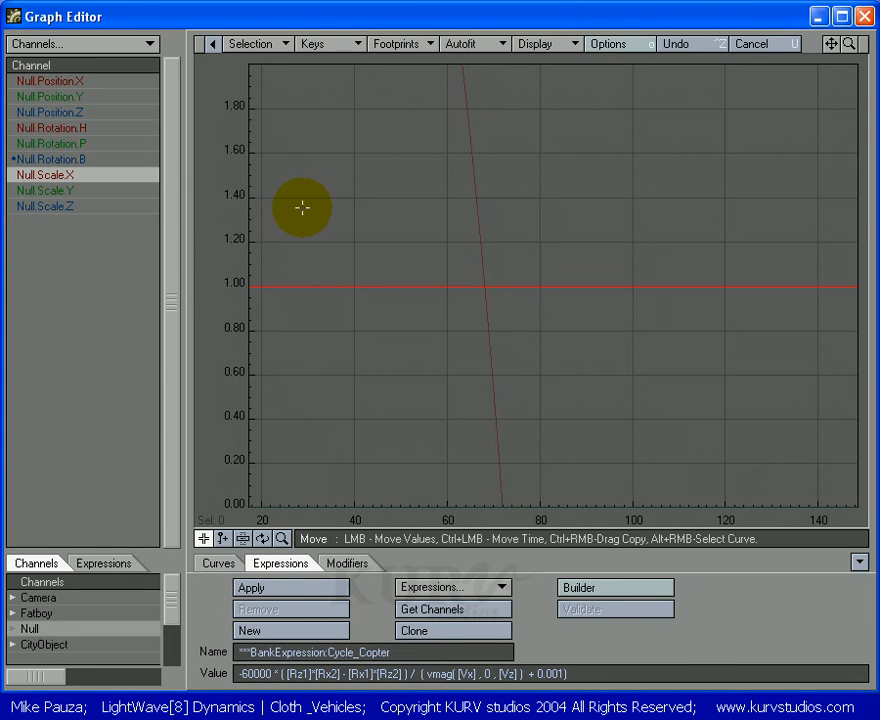
pyautogui.click(430, 588)
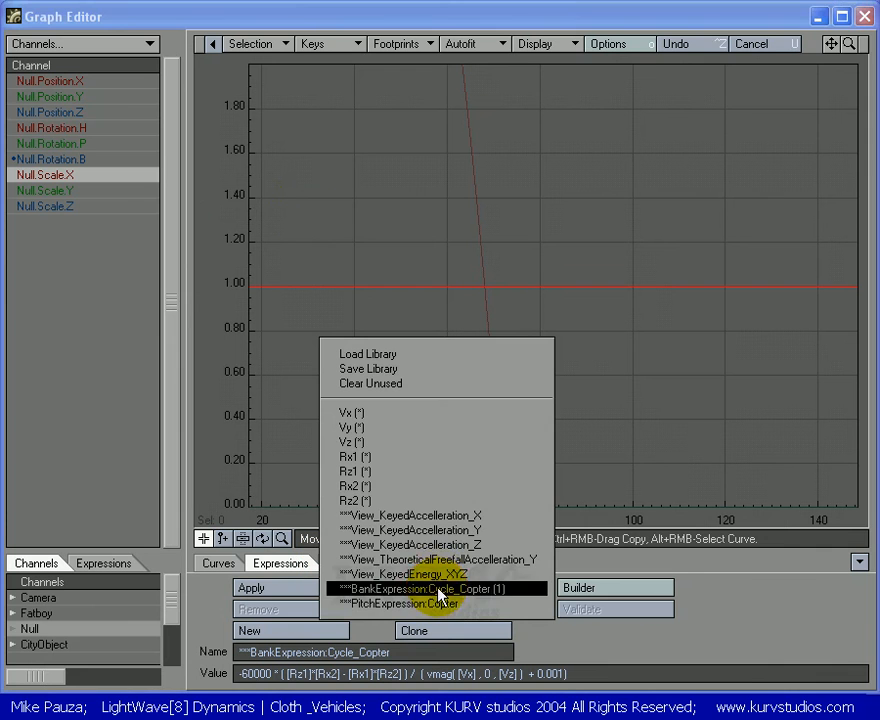
pyautogui.click(437, 516)
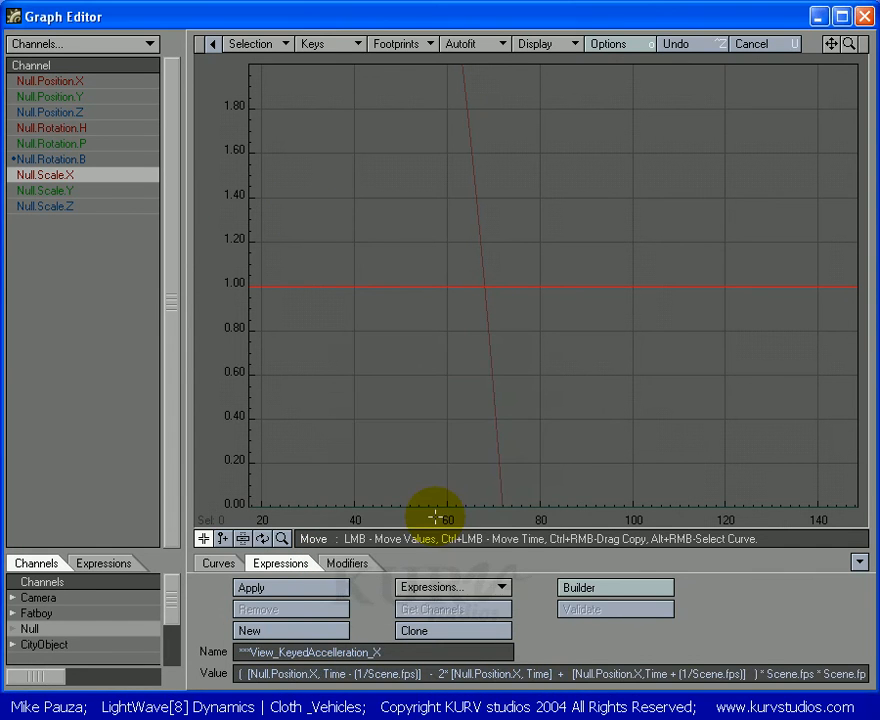
pyautogui.click(296, 594)
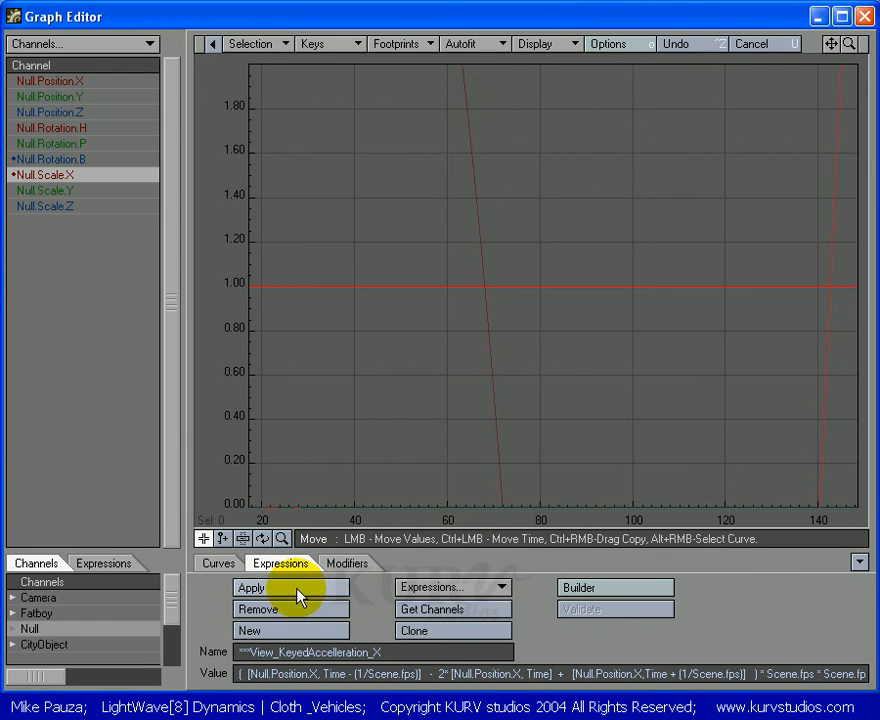
# - On the Null.Position.X curve, set the tension of the frame 90 key to 0.0 and of the frame 60 key to 0.205
pyautogui.click(62, 82)
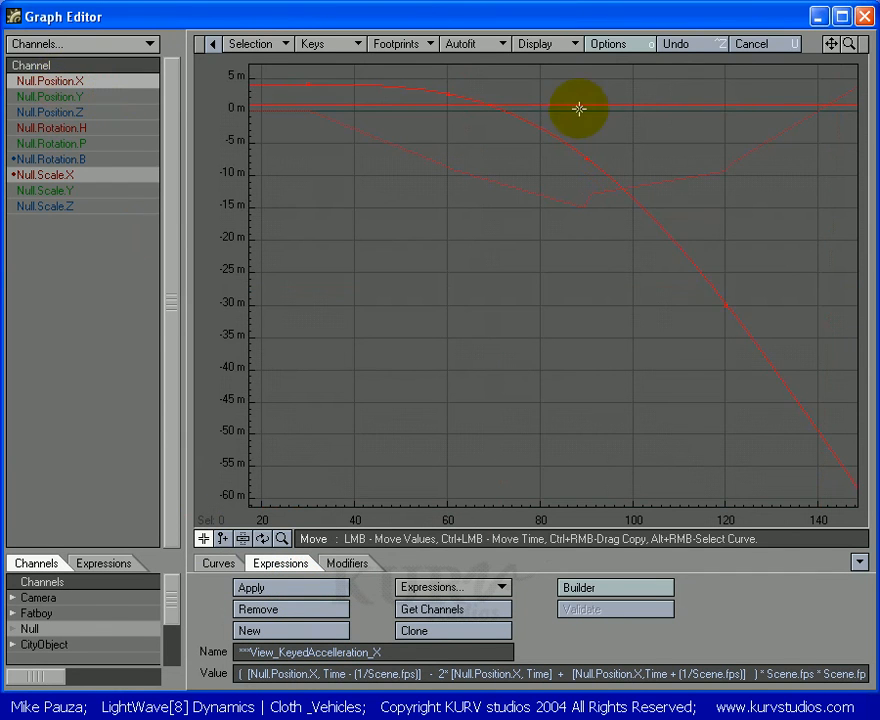
pyautogui.moveTo(838, 44)
pyautogui.mouseDown()
pyautogui.moveTo(831, 42)
pyautogui.moveTo(849, 44)
pyautogui.moveTo(831, 44)
pyautogui.mouseUp()
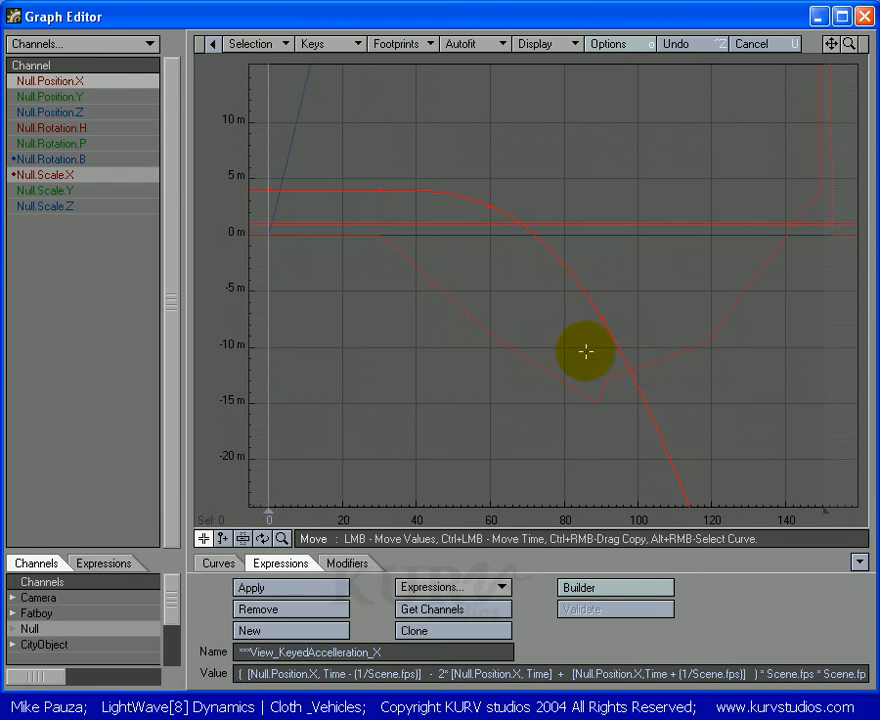
pyautogui.click(602, 318)
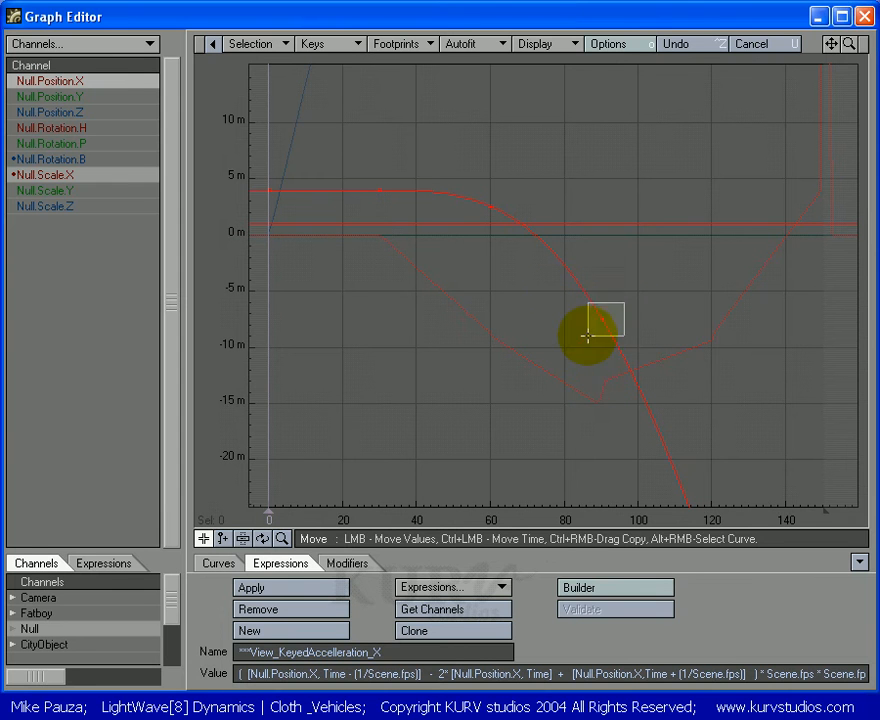
pyautogui.click(220, 566)
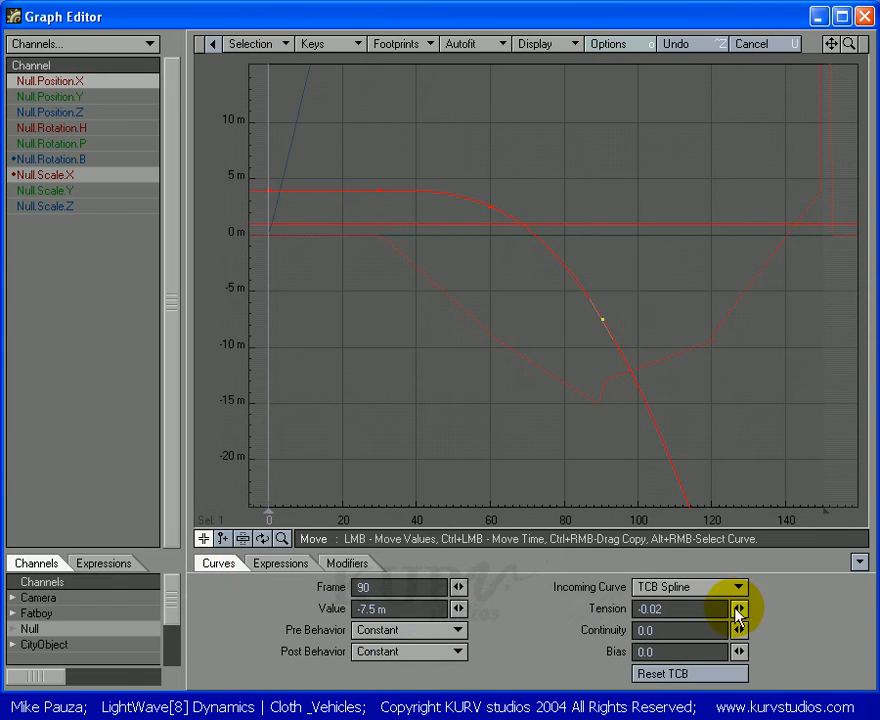
pyautogui.moveTo(737, 614); pyautogui.dragTo(750, 614)
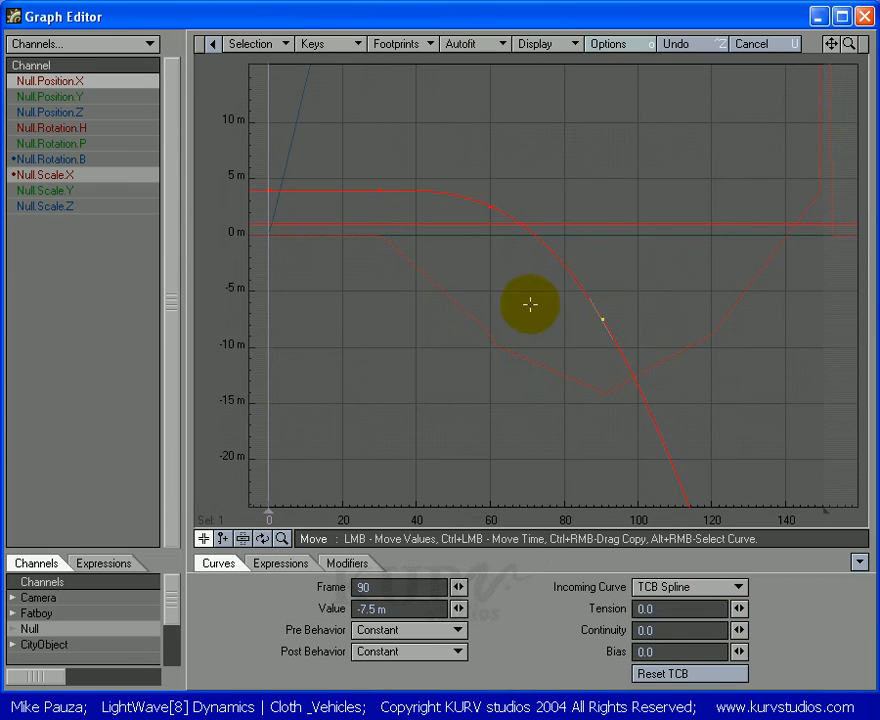
pyautogui.click(490, 205)
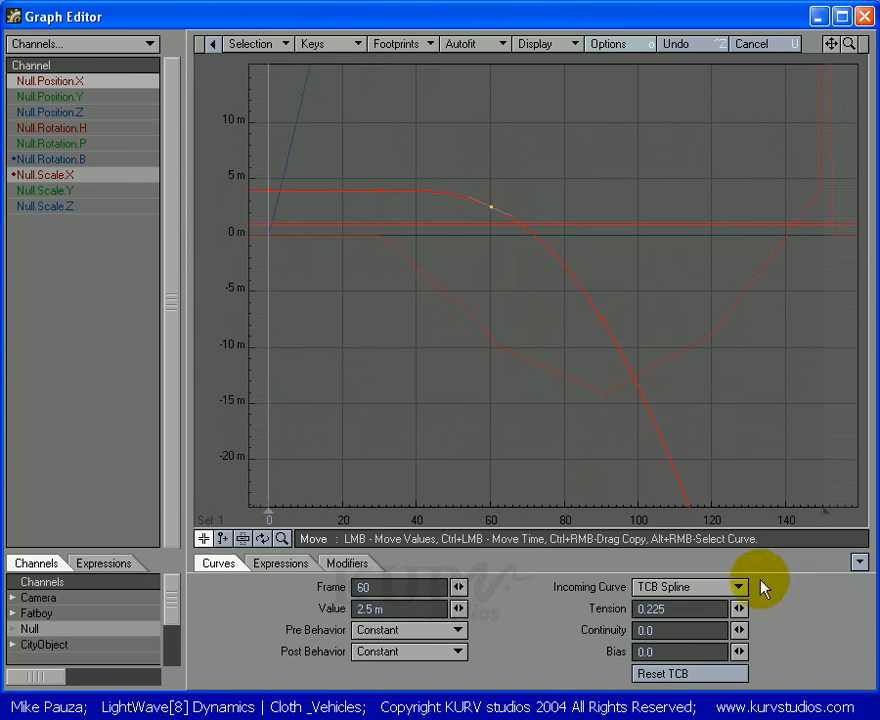
pyautogui.moveTo(740, 609); pyautogui.dragTo(737, 608)
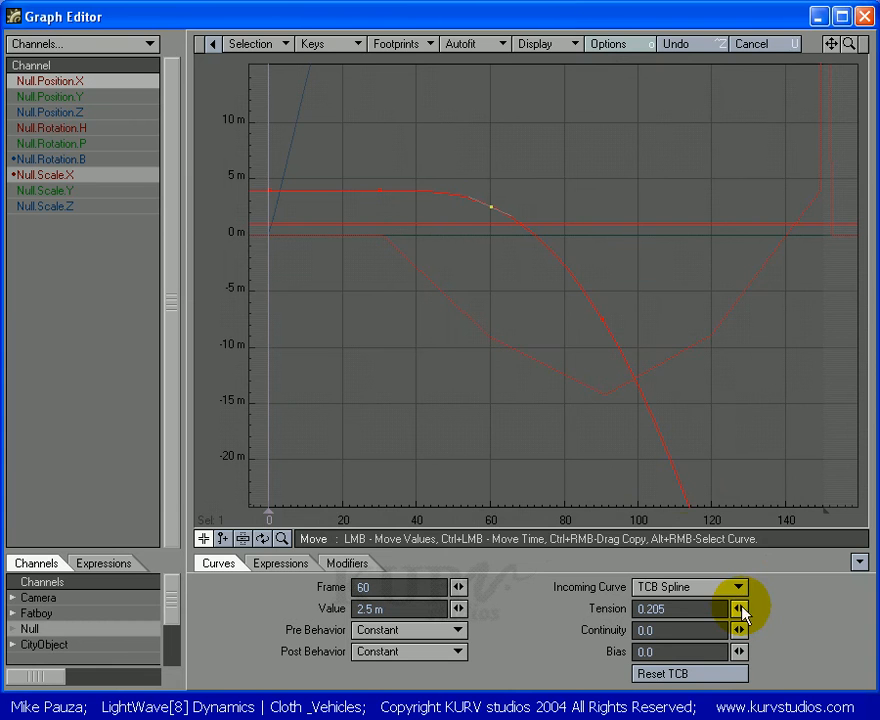
# - Set the bias of the frame 90 key on the Null.Position.X curve to -0.005
pyautogui.moveTo(831, 43)
pyautogui.mouseDown()
pyautogui.moveTo(852, 43)
pyautogui.moveTo(846, 39)
pyautogui.mouseUp()
pyautogui.moveTo(713, 240); pyautogui.dragTo(687, 342, button='right')
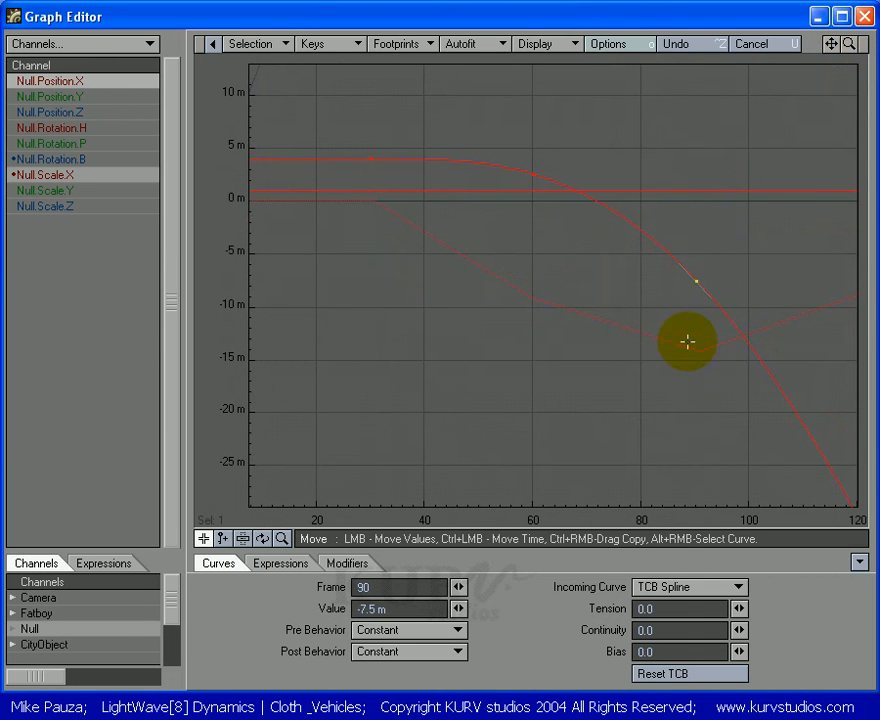
pyautogui.moveTo(829, 44)
pyautogui.mouseDown()
pyautogui.moveTo(850, 42)
pyautogui.moveTo(831, 45)
pyautogui.mouseUp()
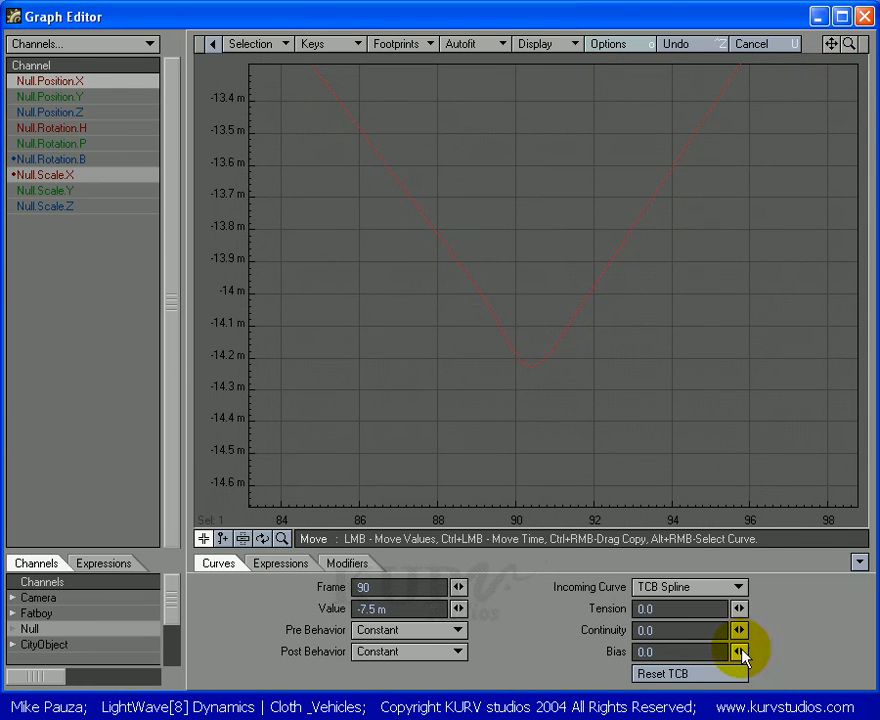
pyautogui.moveTo(742, 654)
pyautogui.mouseDown()
pyautogui.moveTo(750, 654)
pyautogui.moveTo(734, 654)
pyautogui.mouseUp()
pyautogui.moveTo(845, 41); pyautogui.dragTo(832, 43)
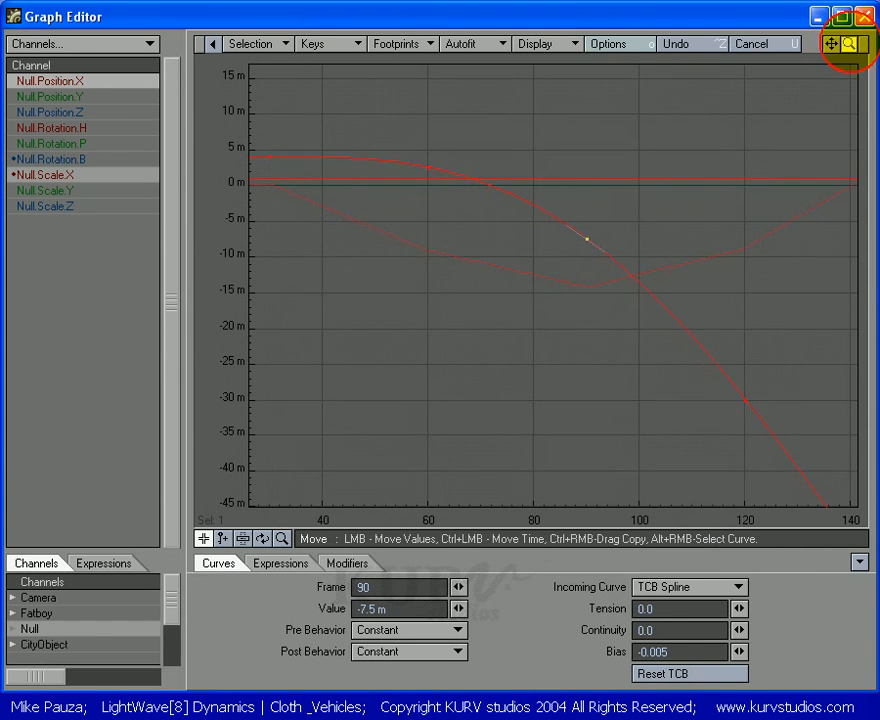
pyautogui.moveTo(852, 45)
pyautogui.mouseDown()
pyautogui.moveTo(855, 37)
pyautogui.moveTo(850, 47)
pyautogui.mouseUp()
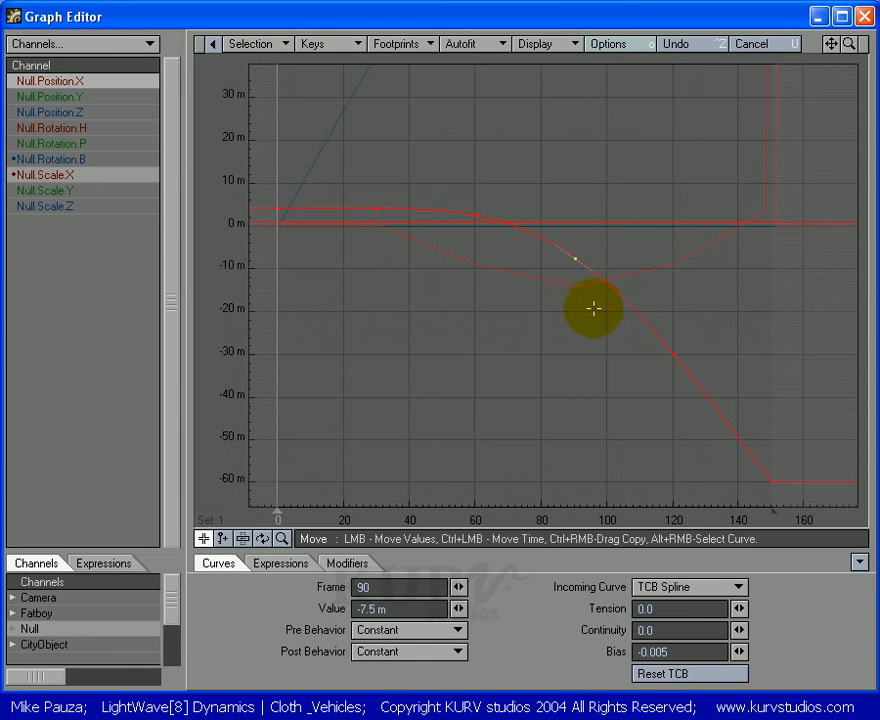
# - Replace the expression on the Null.Scale.X channel with ***View_KeyedAccelleration_Z
pyautogui.click(115, 177)
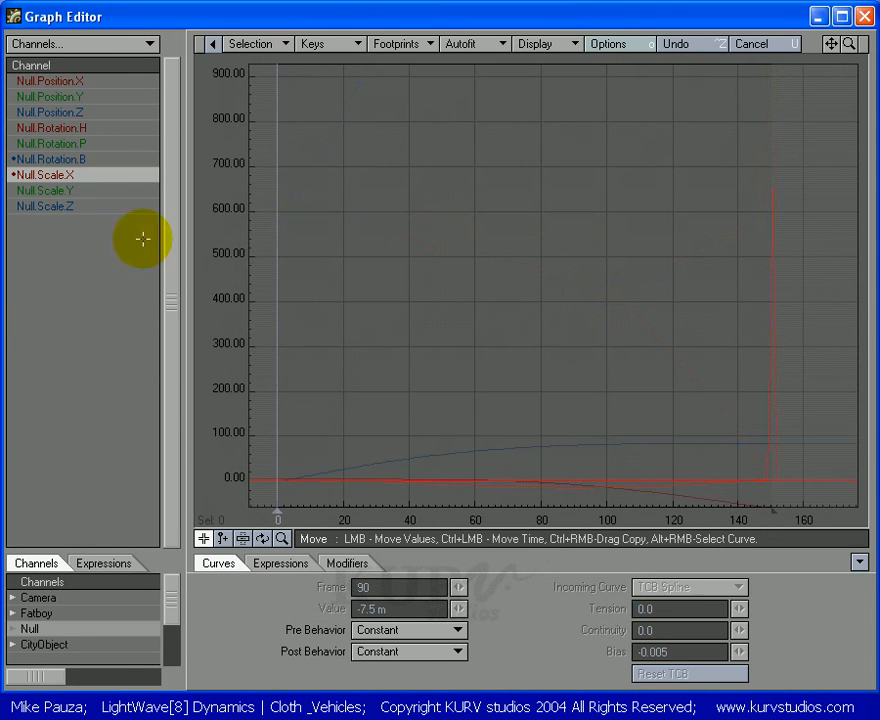
pyautogui.click(282, 564)
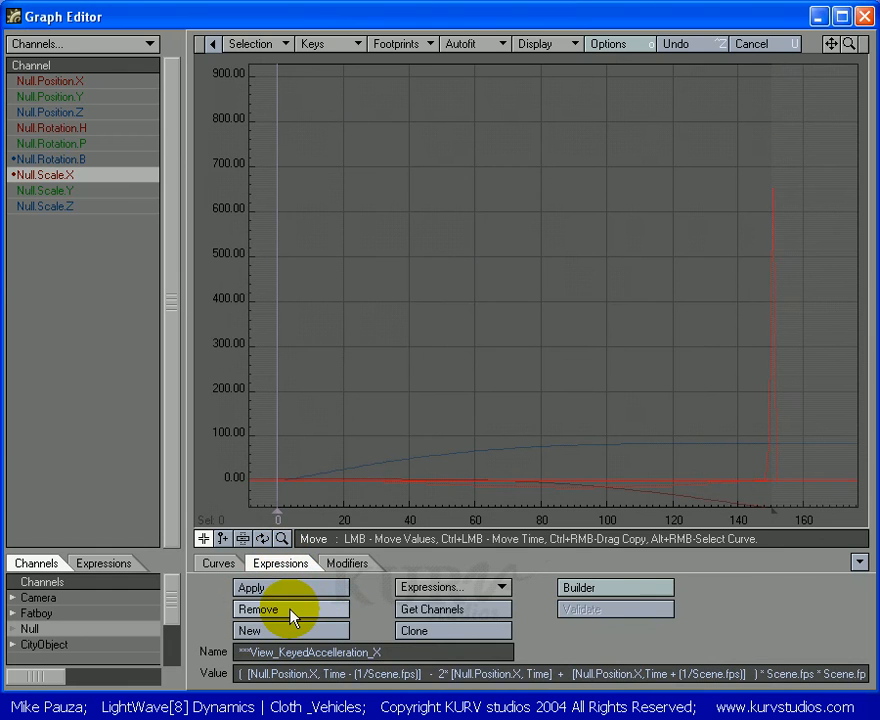
pyautogui.click(290, 610)
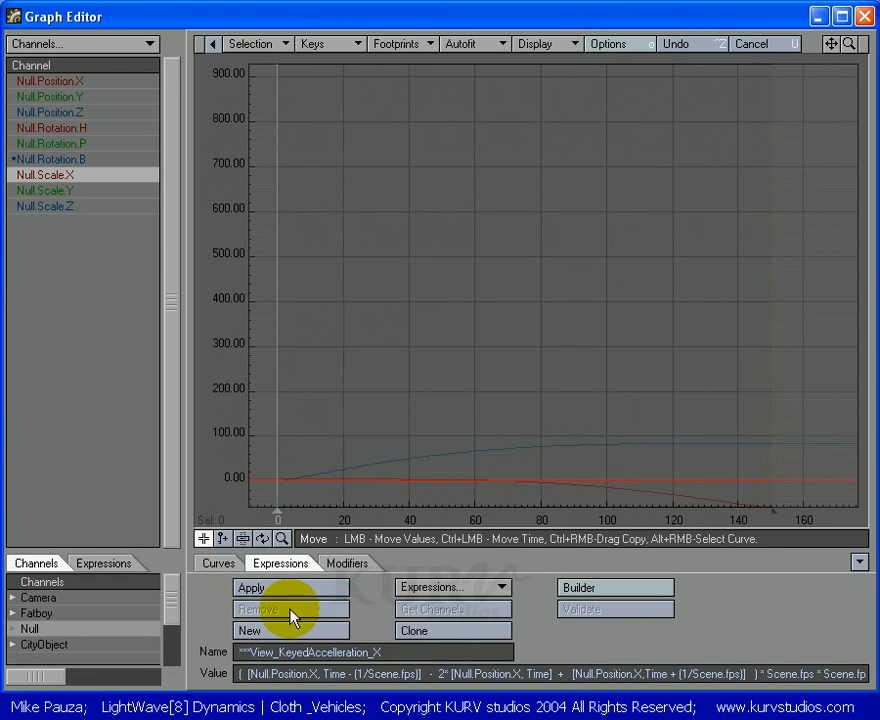
pyautogui.click(421, 587)
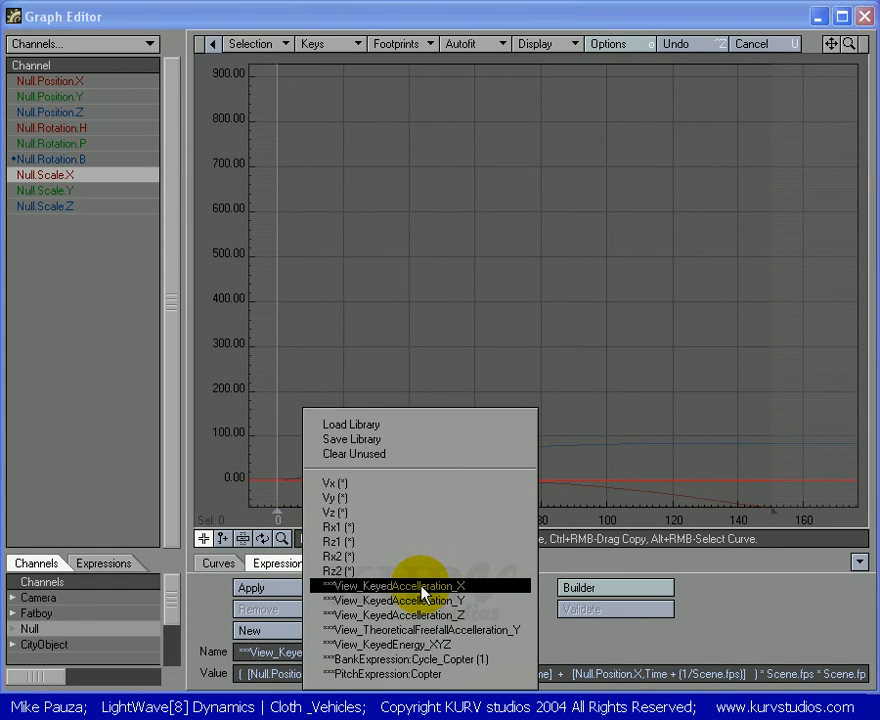
pyautogui.click(428, 615)
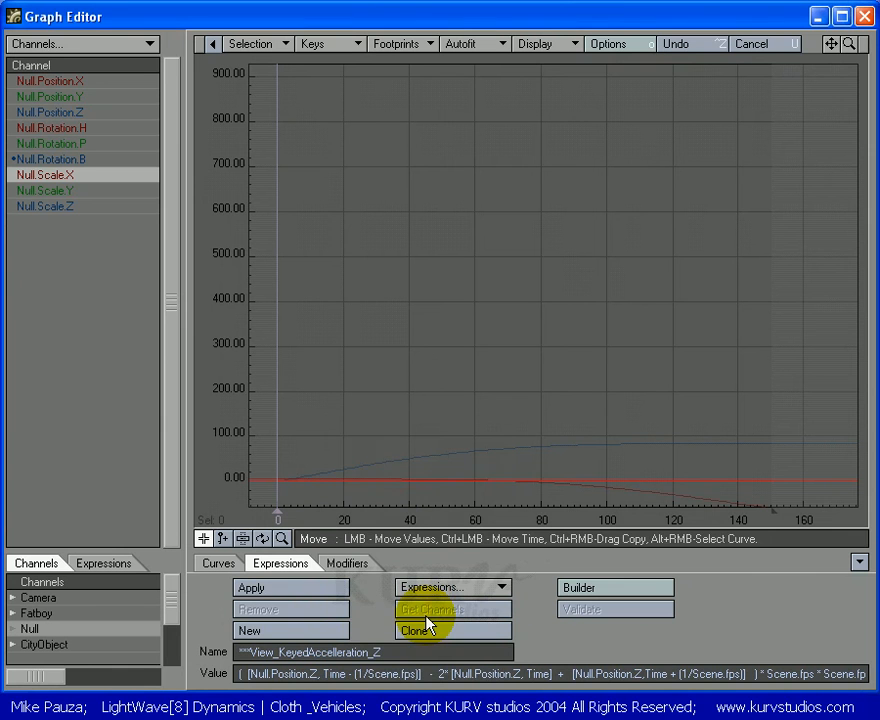
pyautogui.click(296, 588)
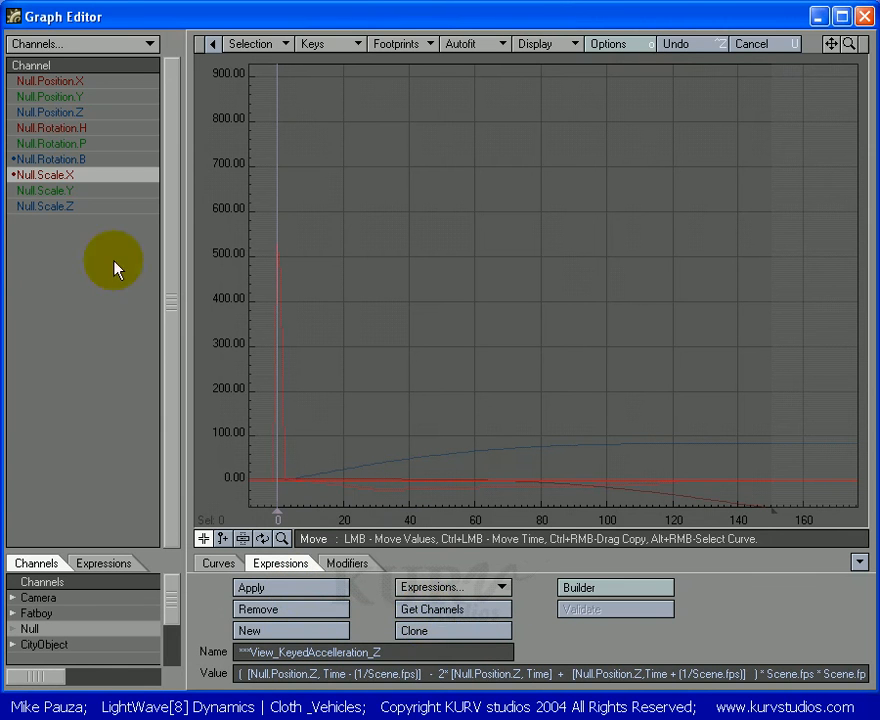
# - Set the tension of the frame 60 key on the Null.Position.Z curve to 0.035, with Null.Scale.X displayed alongside
pyautogui.click(52, 113)
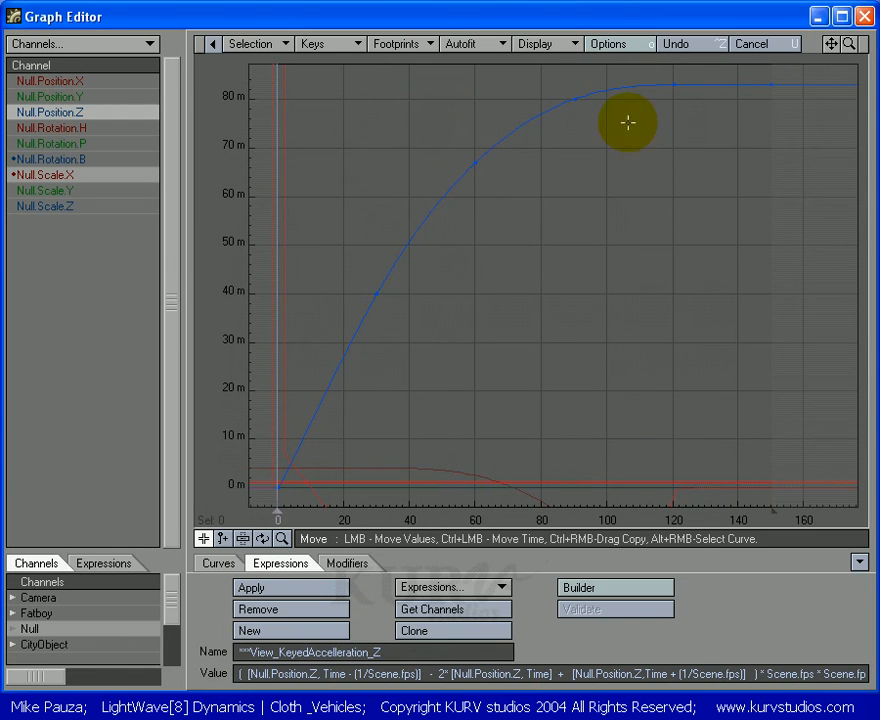
pyautogui.moveTo(840, 55)
pyautogui.mouseDown()
pyautogui.moveTo(845, 45)
pyautogui.moveTo(832, 48)
pyautogui.moveTo(846, 35)
pyautogui.moveTo(836, 52)
pyautogui.moveTo(830, 43)
pyautogui.mouseUp()
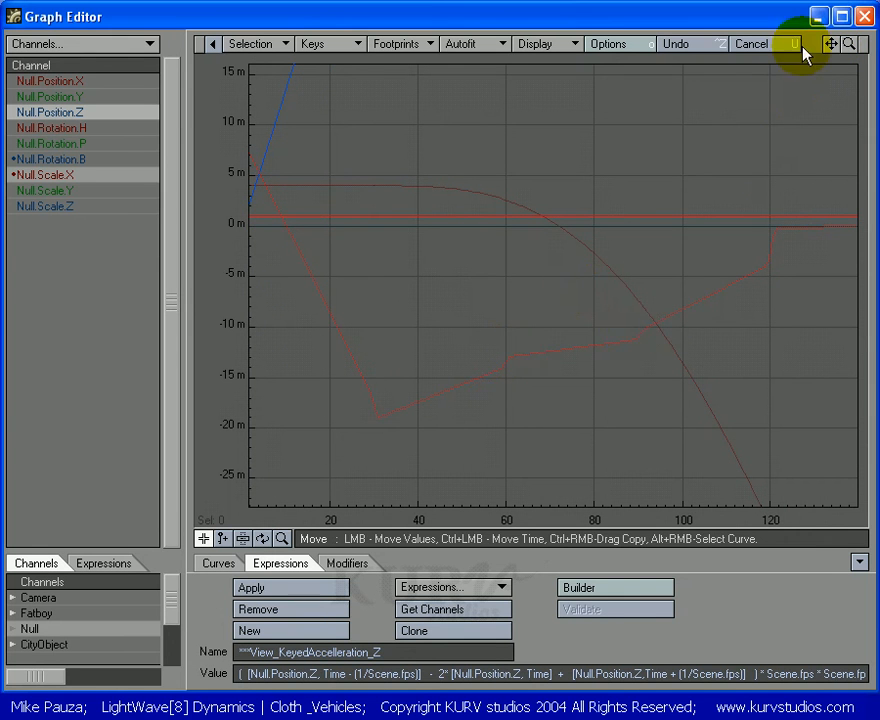
pyautogui.moveTo(849, 41); pyautogui.dragTo(831, 44)
pyautogui.click(521, 110)
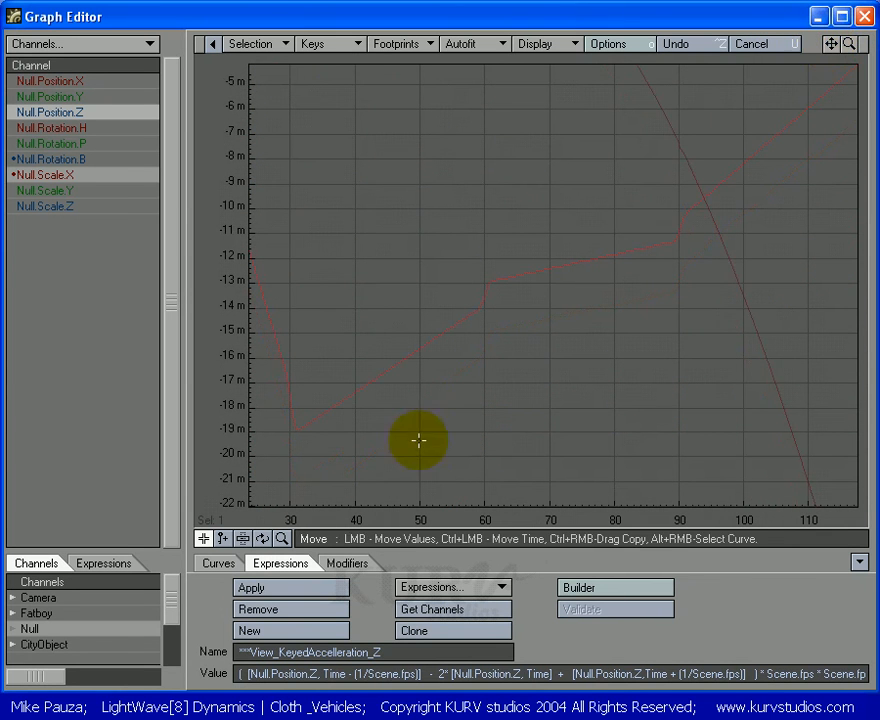
pyautogui.click(222, 564)
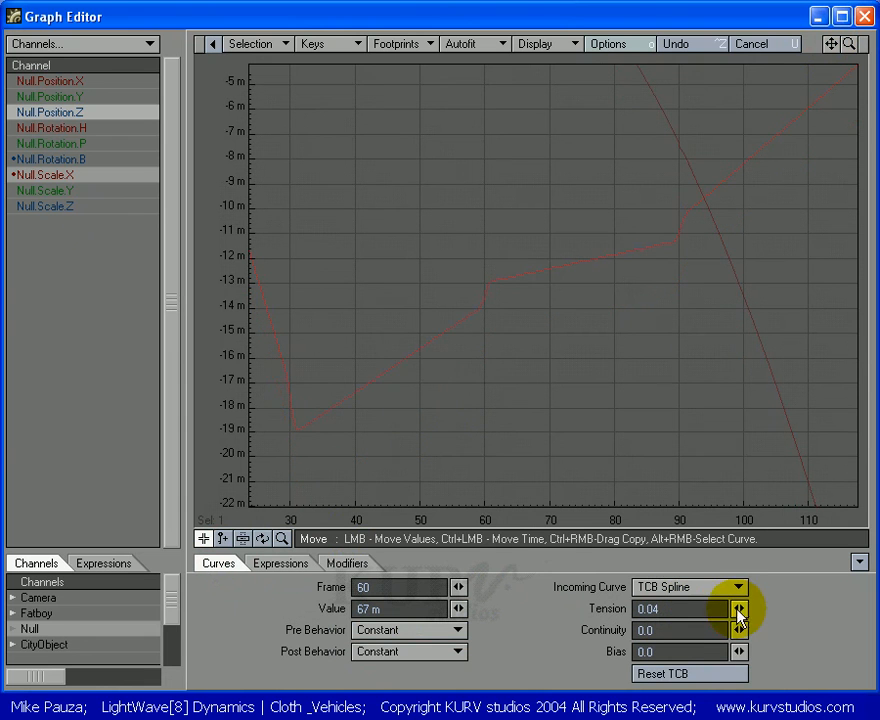
pyautogui.moveTo(738, 608); pyautogui.dragTo(739, 607)
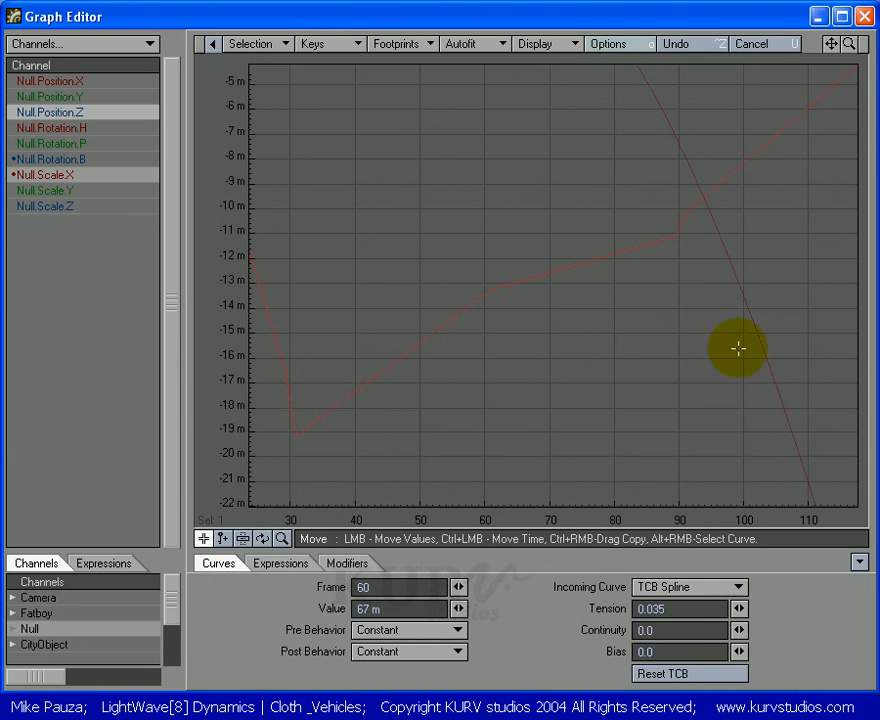
# - Set the tension of the frame 90 key on the Null.Position.Z curve to 0.105
pyautogui.moveTo(851, 52); pyautogui.dragTo(832, 46)
pyautogui.click(664, 210)
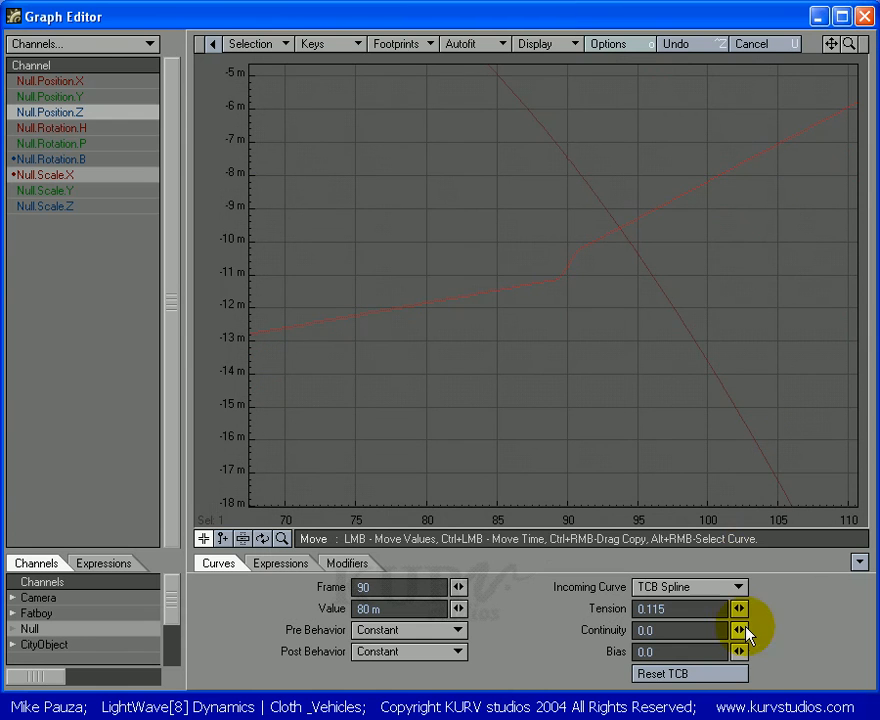
pyautogui.moveTo(738, 608); pyautogui.dragTo(739, 606)
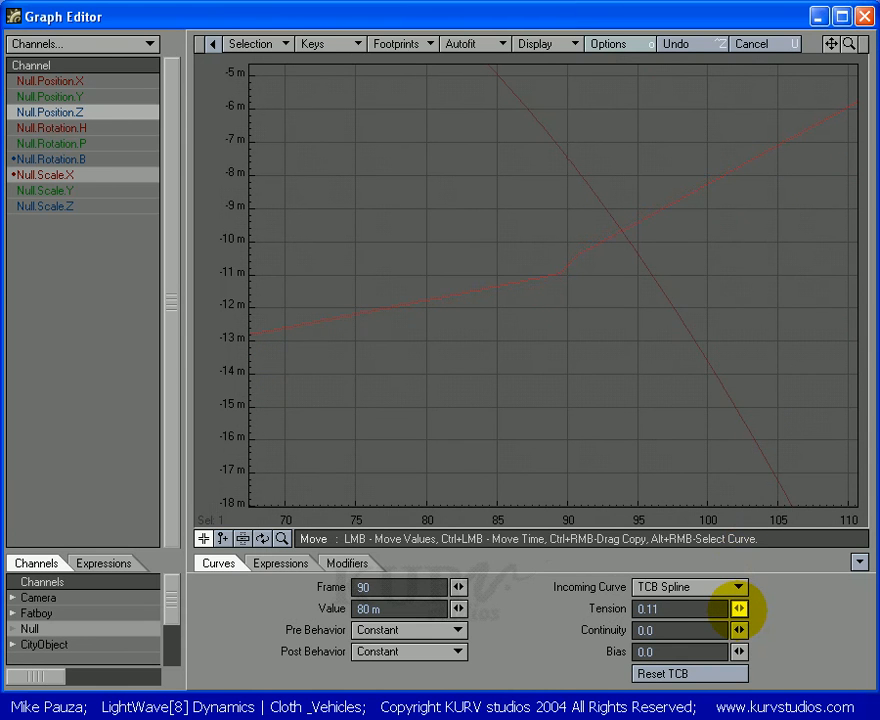
# - Set the tension of the frame 120 key on the Null.Position.Z curve to 0.71
pyautogui.moveTo(848, 44)
pyautogui.mouseDown()
pyautogui.moveTo(856, 43)
pyautogui.moveTo(846, 45)
pyautogui.mouseUp()
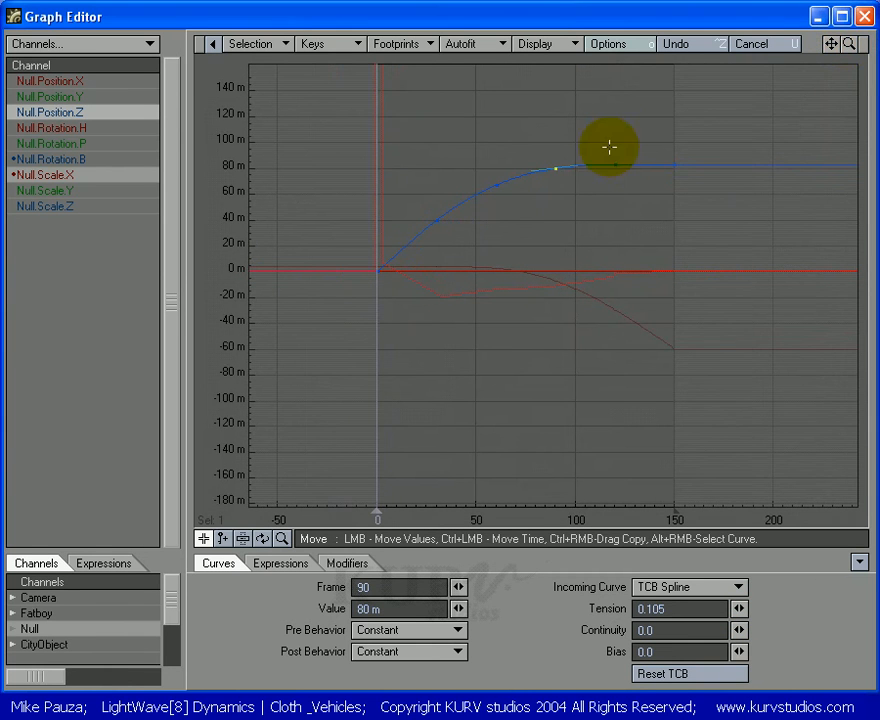
pyautogui.moveTo(631, 147); pyautogui.dragTo(596, 187)
pyautogui.moveTo(847, 44); pyautogui.dragTo(831, 44)
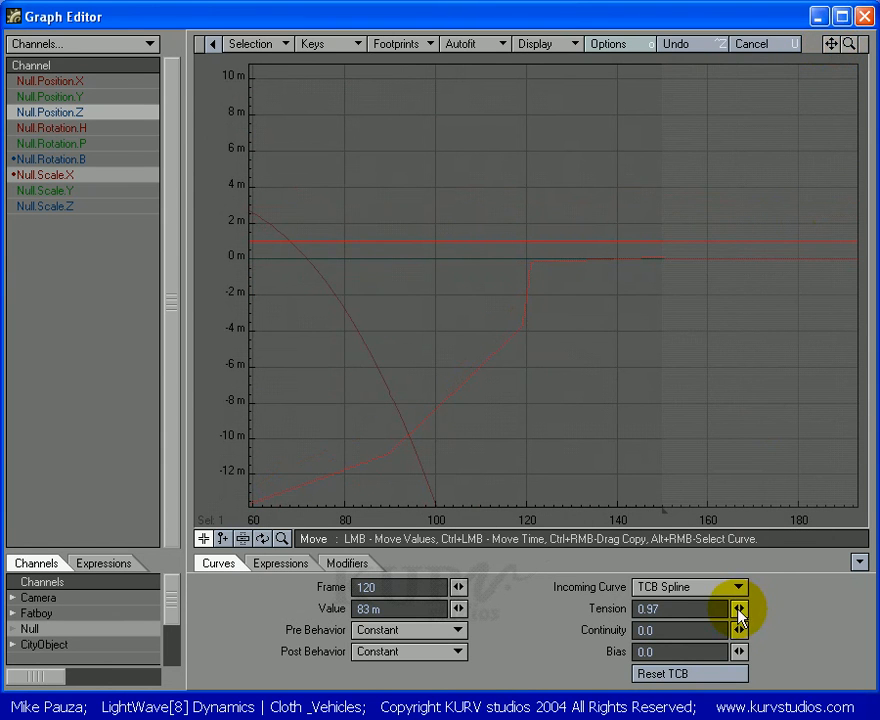
pyautogui.moveTo(740, 612); pyautogui.dragTo(738, 608)
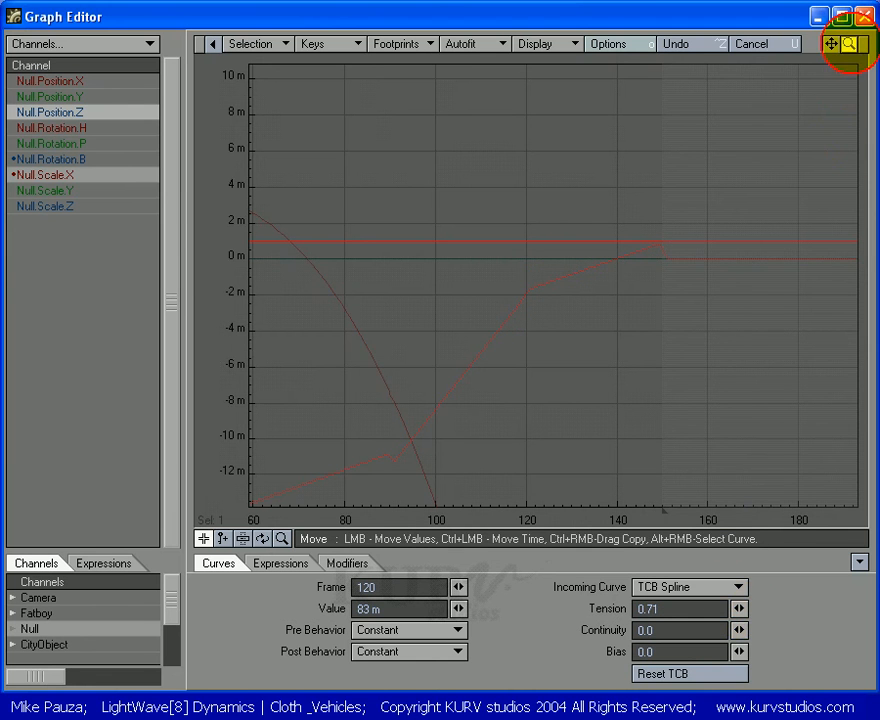
# - Set the tension of the frame 150 key on the Null.Position.Z curve to 0.0
pyautogui.moveTo(850, 43); pyautogui.dragTo(848, 44)
pyautogui.moveTo(654, 163); pyautogui.dragTo(593, 251, button='right')
pyautogui.moveTo(850, 45); pyautogui.dragTo(831, 43)
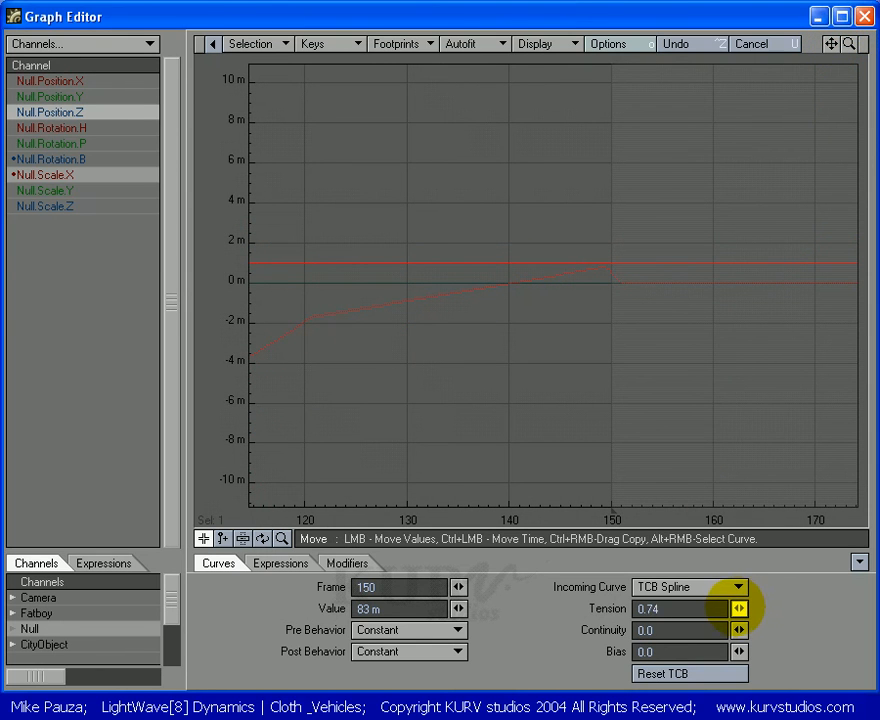
pyautogui.click(693, 608)
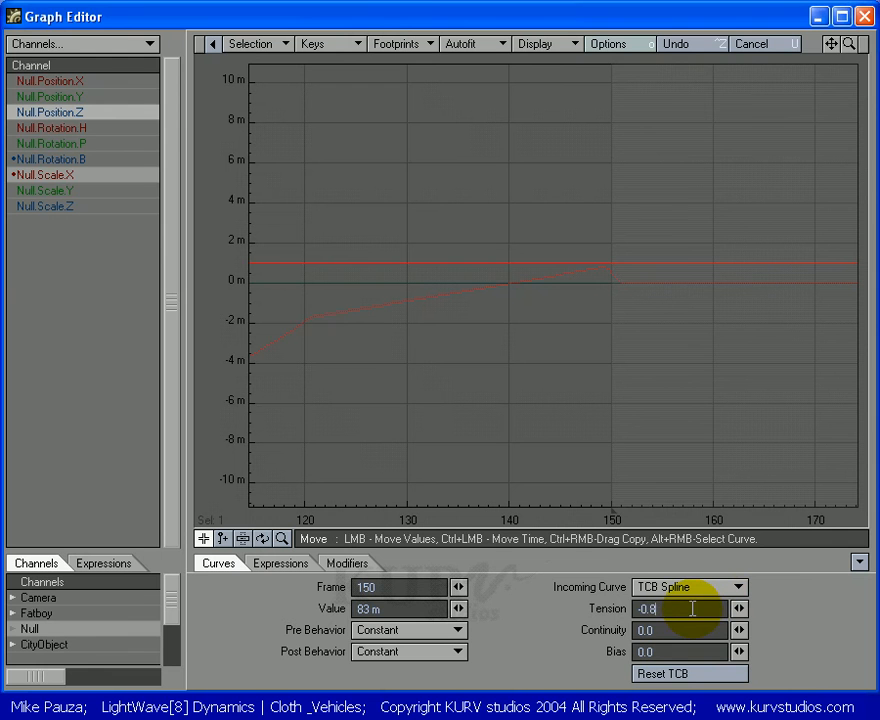
pyautogui.write('0')
pyautogui.press('Return')
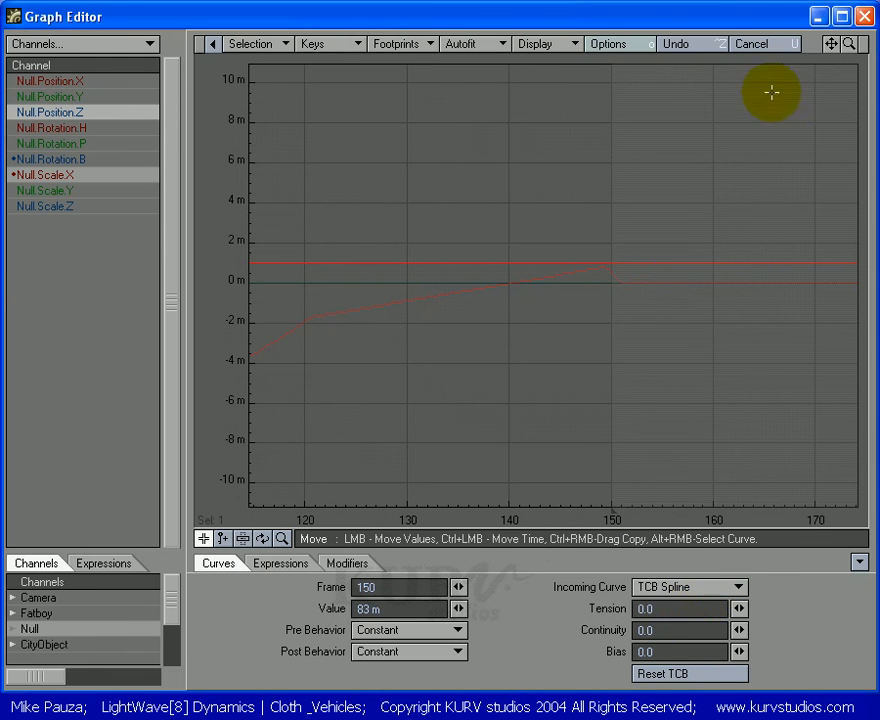
pyautogui.moveTo(849, 43); pyautogui.dragTo(833, 47)
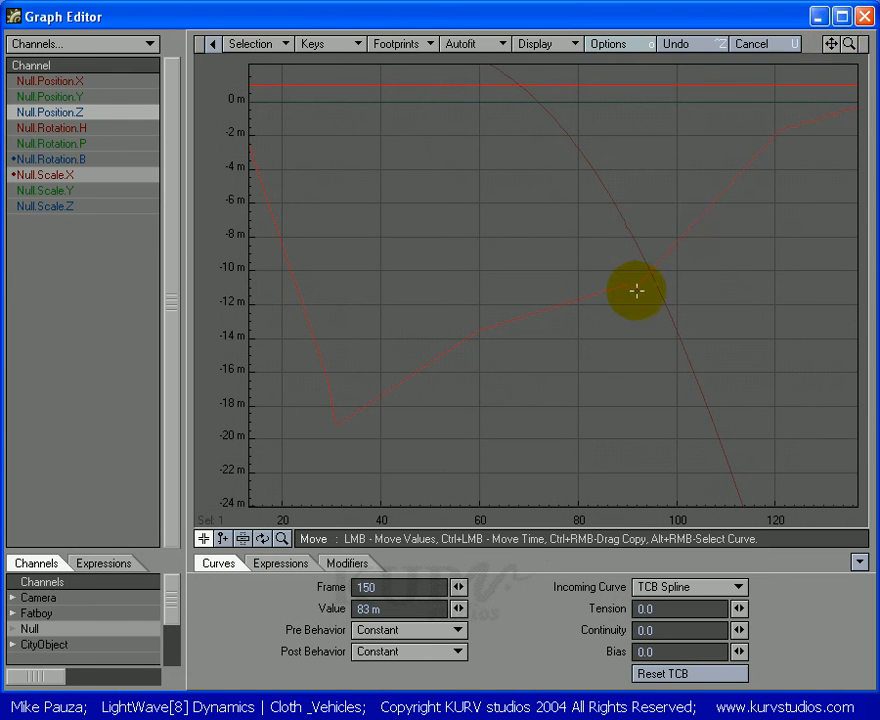
# - Set the tension of the frame 90 key on the Null.Position.Z curve to 0.116
pyautogui.moveTo(843, 43); pyautogui.dragTo(846, 44)
pyautogui.moveTo(684, 100); pyautogui.dragTo(615, 180, button='right')
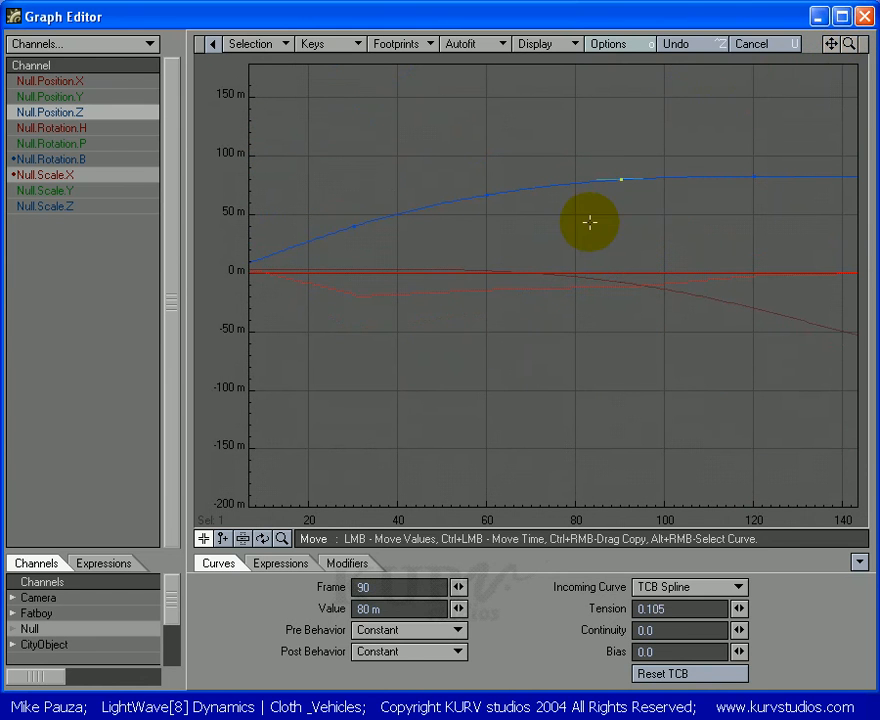
pyautogui.moveTo(848, 43)
pyautogui.mouseDown()
pyautogui.moveTo(829, 52)
pyautogui.moveTo(840, 30)
pyautogui.mouseUp()
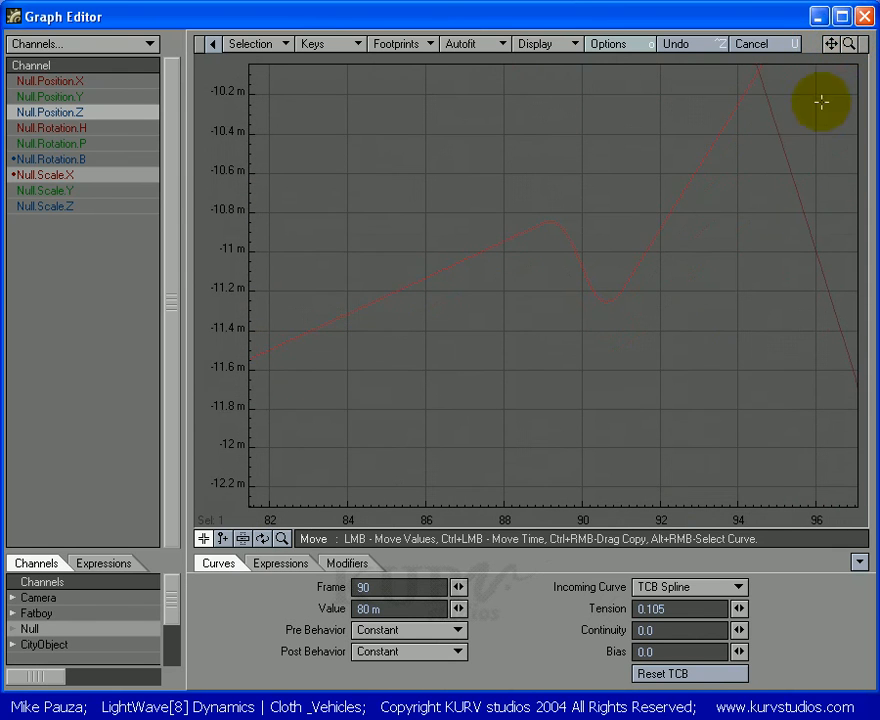
pyautogui.click(737, 608)
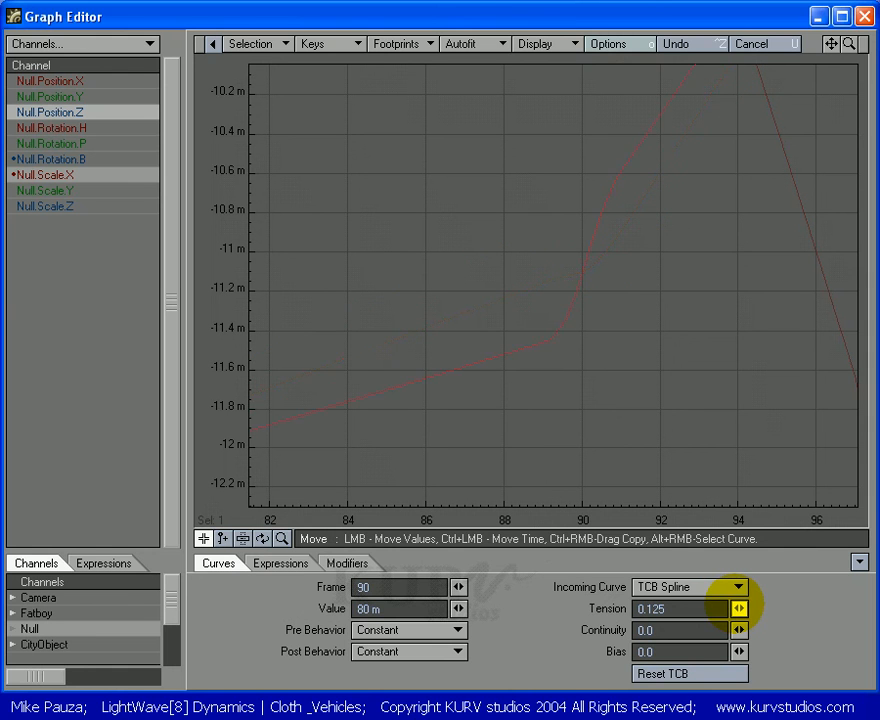
pyautogui.click(688, 611)
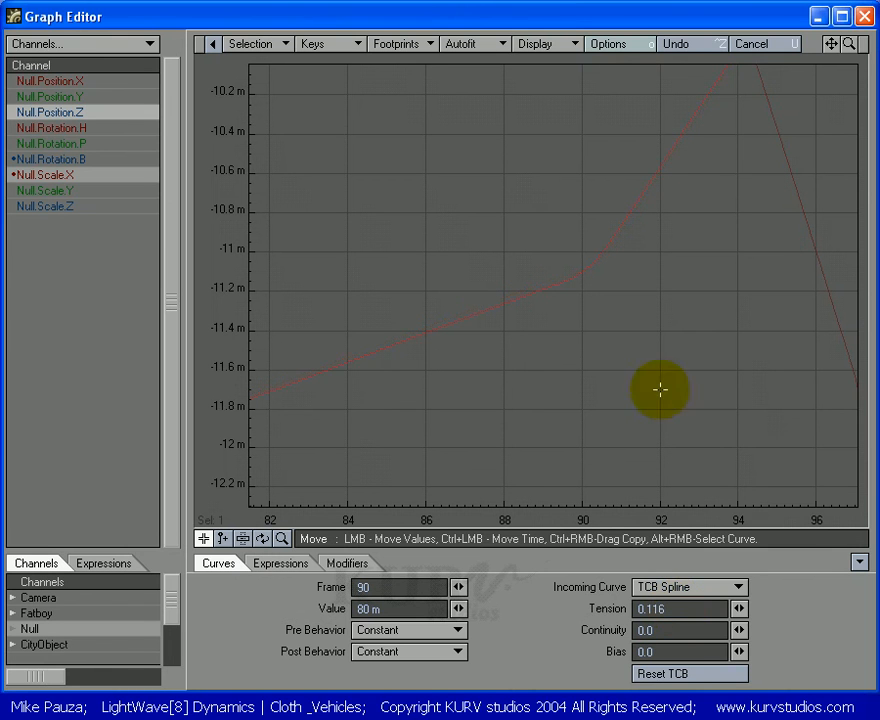
# - Set the frame 30 key on the Null.Position.Z curve to tension -0.06 and bias -0.015
pyautogui.moveTo(846, 43)
pyautogui.mouseDown()
pyautogui.moveTo(831, 45)
pyautogui.moveTo(852, 26)
pyautogui.mouseUp()
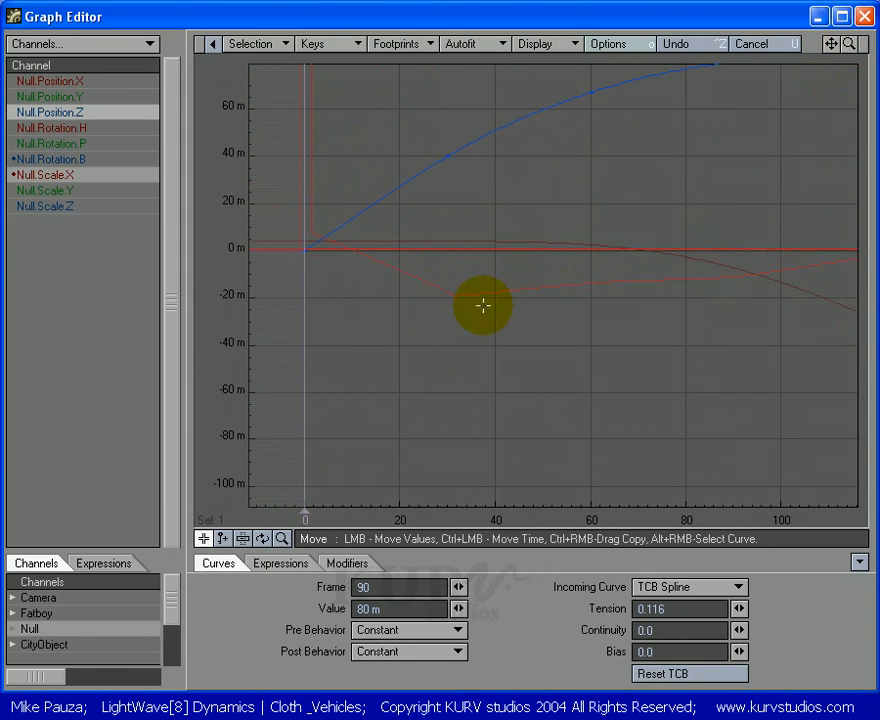
pyautogui.moveTo(467, 133); pyautogui.dragTo(434, 174, button='right')
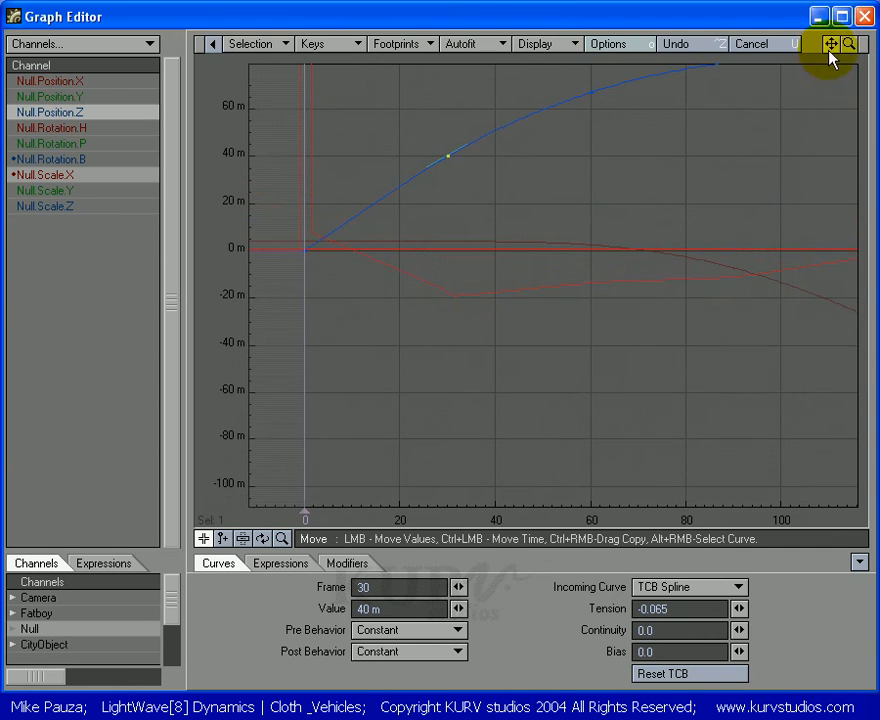
pyautogui.moveTo(833, 47)
pyautogui.mouseDown()
pyautogui.moveTo(848, 44)
pyautogui.moveTo(829, 42)
pyautogui.mouseUp()
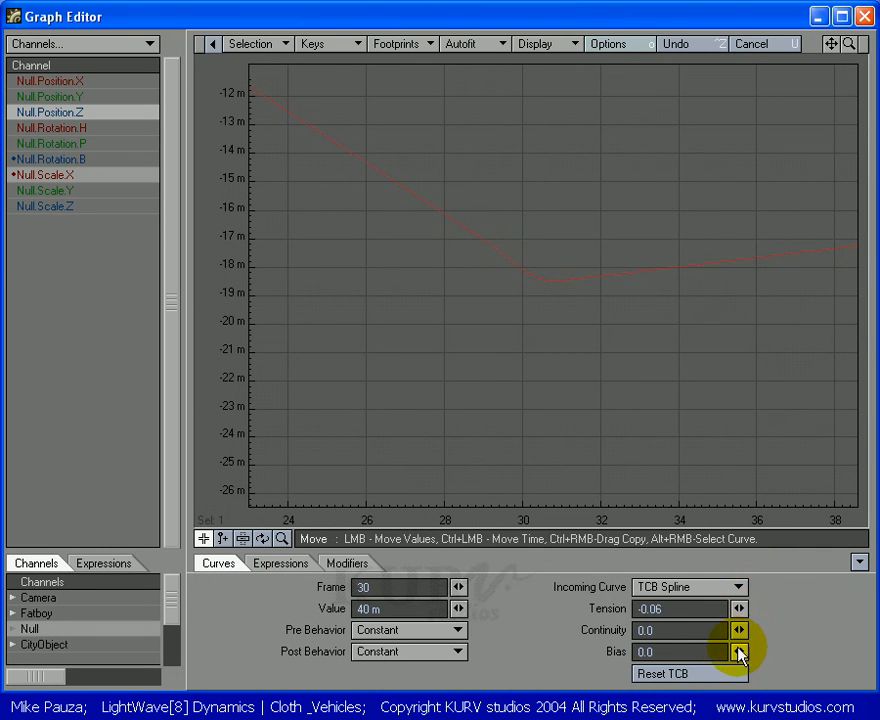
pyautogui.moveTo(737, 650); pyautogui.dragTo(738, 651)
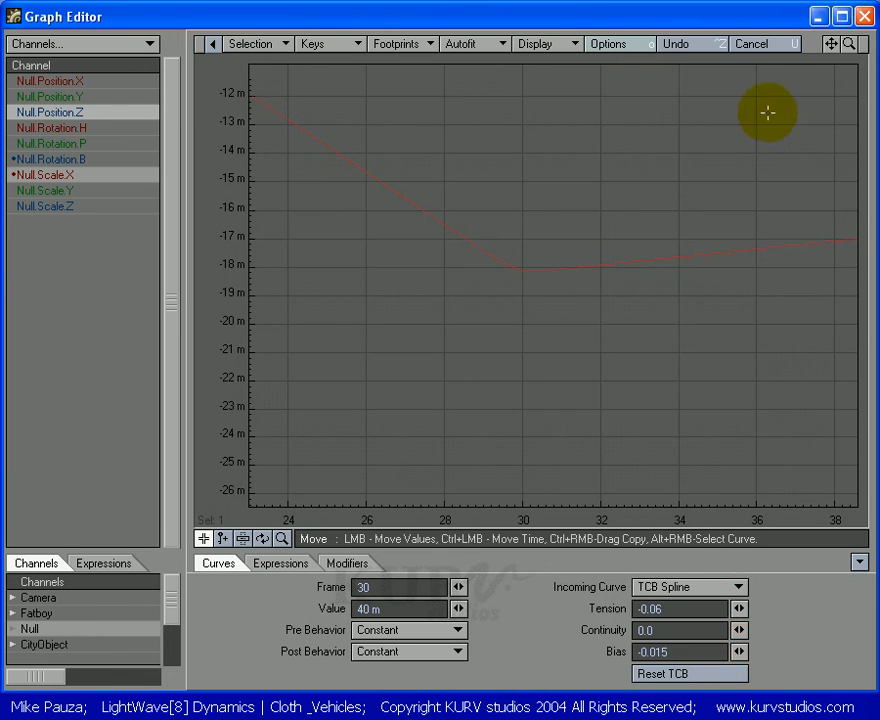
# - Set the frame 60 key on the Null.Position.Z curve to tension 0.03 and bias -0.003
pyautogui.moveTo(849, 43)
pyautogui.mouseDown()
pyautogui.moveTo(830, 42)
pyautogui.moveTo(849, 44)
pyautogui.mouseUp()
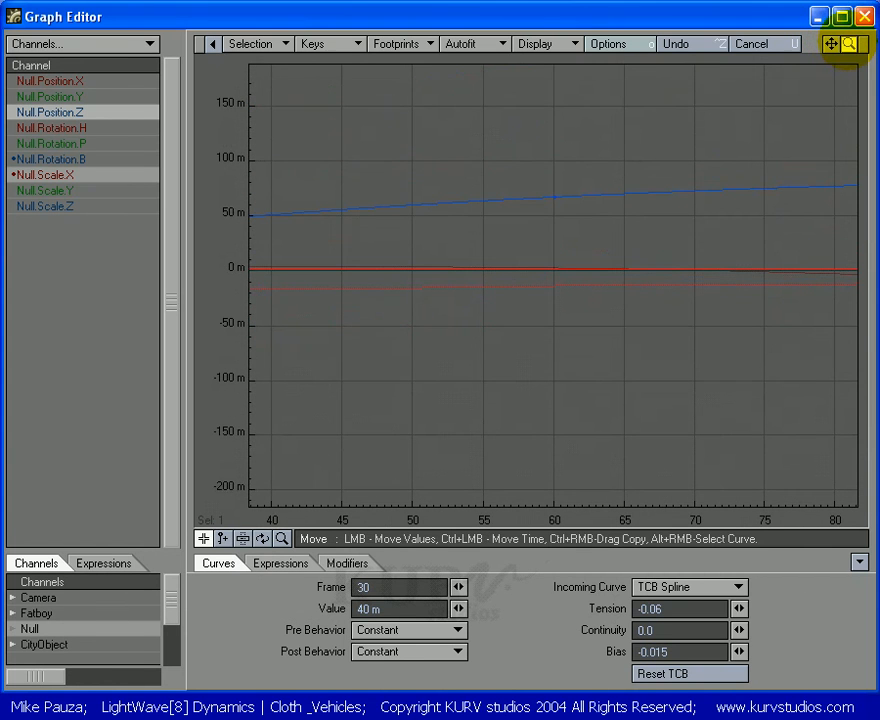
pyautogui.moveTo(598, 145); pyautogui.dragTo(544, 225)
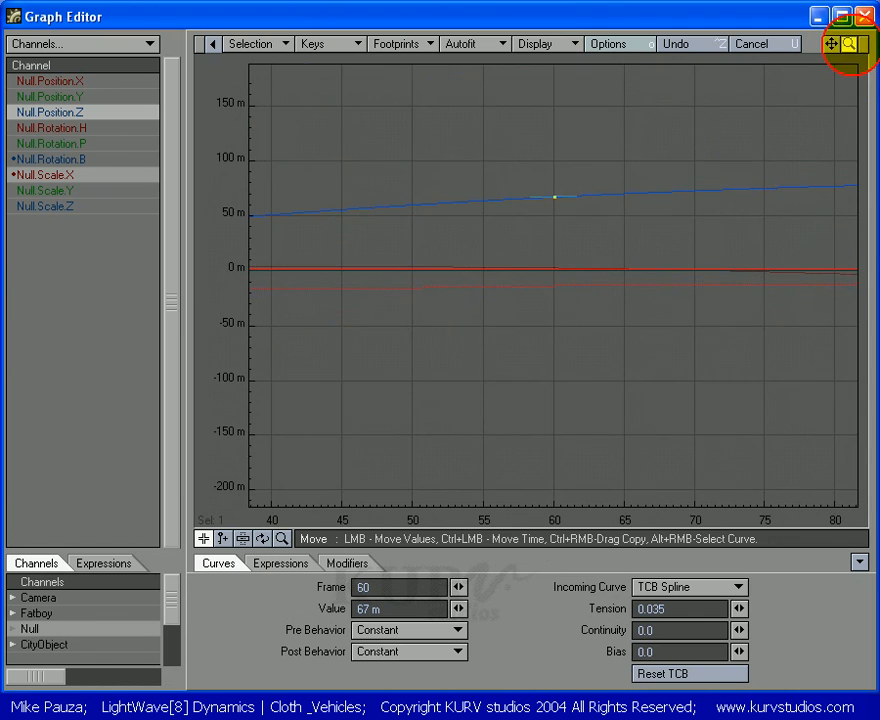
pyautogui.moveTo(849, 44); pyautogui.dragTo(829, 132)
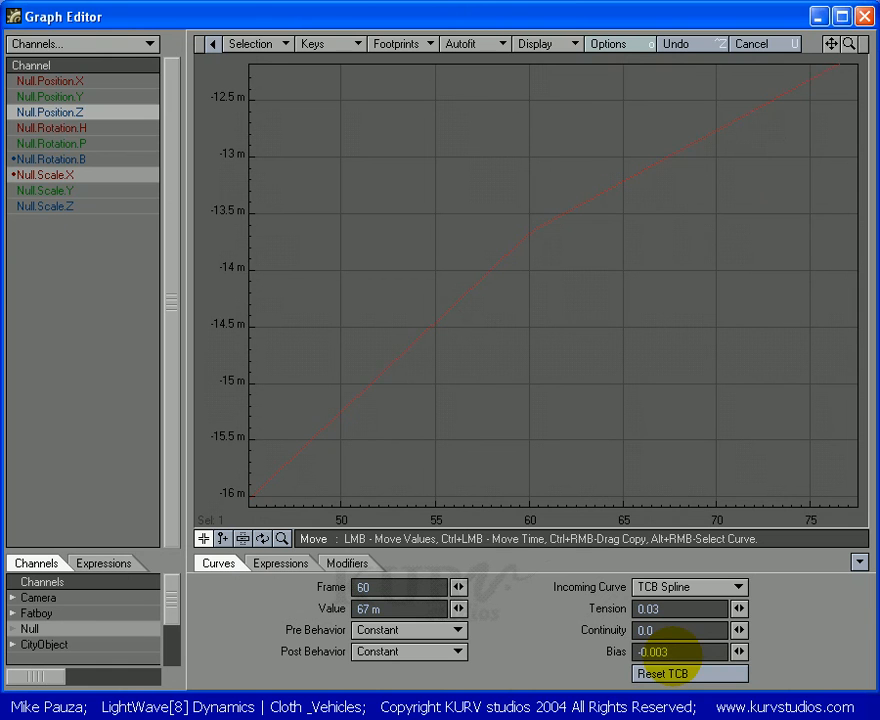
# - Set the bias of the frame 90 key on the Null.Position.Z curve to -0.005
pyautogui.moveTo(848, 43); pyautogui.dragTo(792, 65)
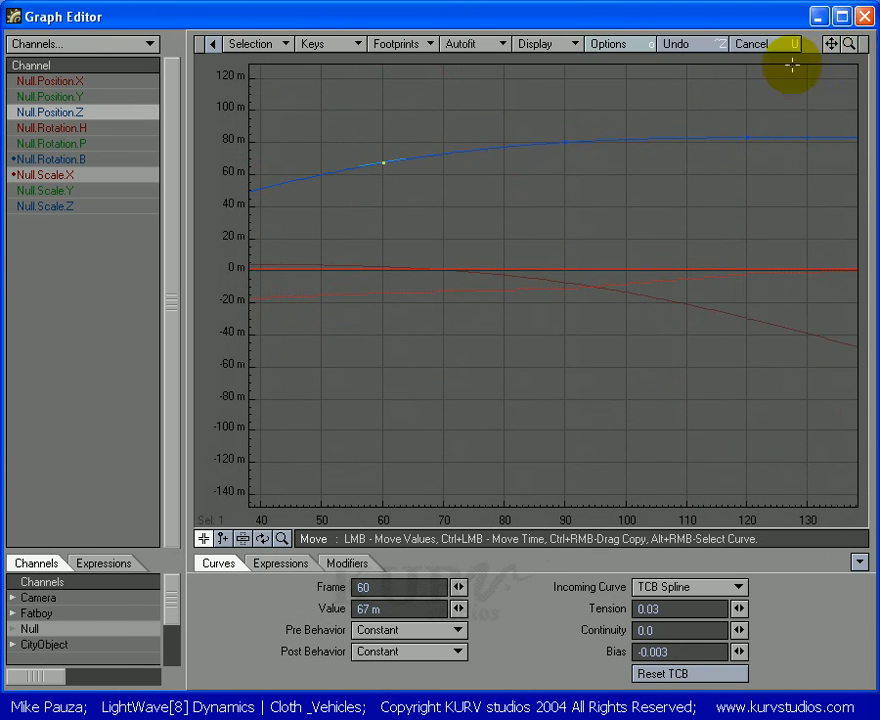
pyautogui.moveTo(584, 108); pyautogui.dragTo(540, 174, button='right')
pyautogui.moveTo(848, 44)
pyautogui.mouseDown()
pyautogui.moveTo(832, 47)
pyautogui.moveTo(848, 48)
pyautogui.mouseUp()
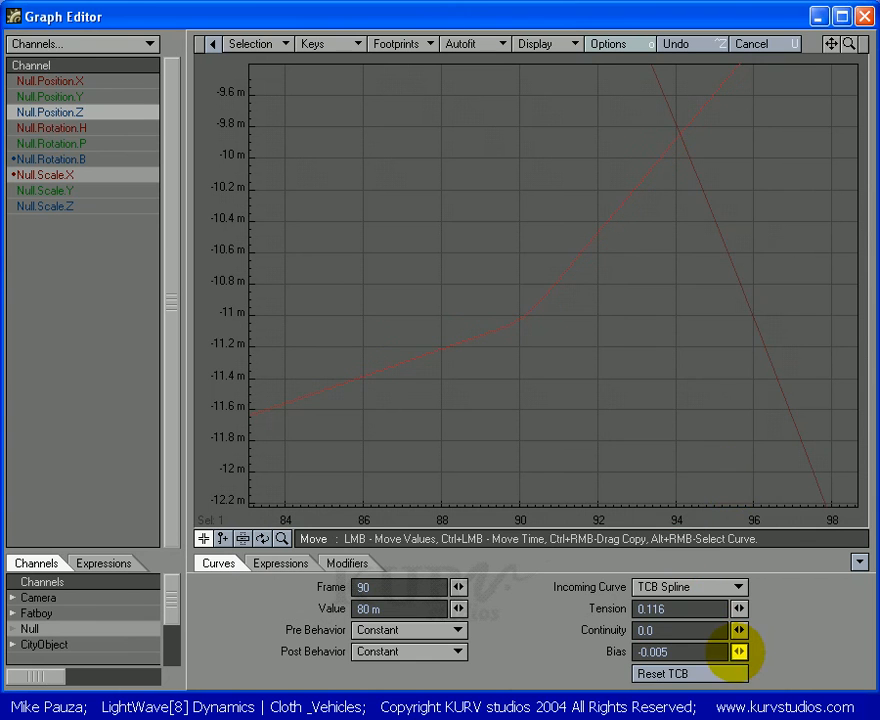
# - Set the bias of the frame 120 key on the Null.Position.Z curve to 0.085
pyautogui.moveTo(845, 42)
pyautogui.mouseDown()
pyautogui.moveTo(830, 43)
pyautogui.moveTo(848, 43)
pyautogui.mouseUp()
pyautogui.moveTo(572, 148); pyautogui.dragTo(555, 187, button='right')
pyautogui.moveTo(847, 43); pyautogui.dragTo(809, 134)
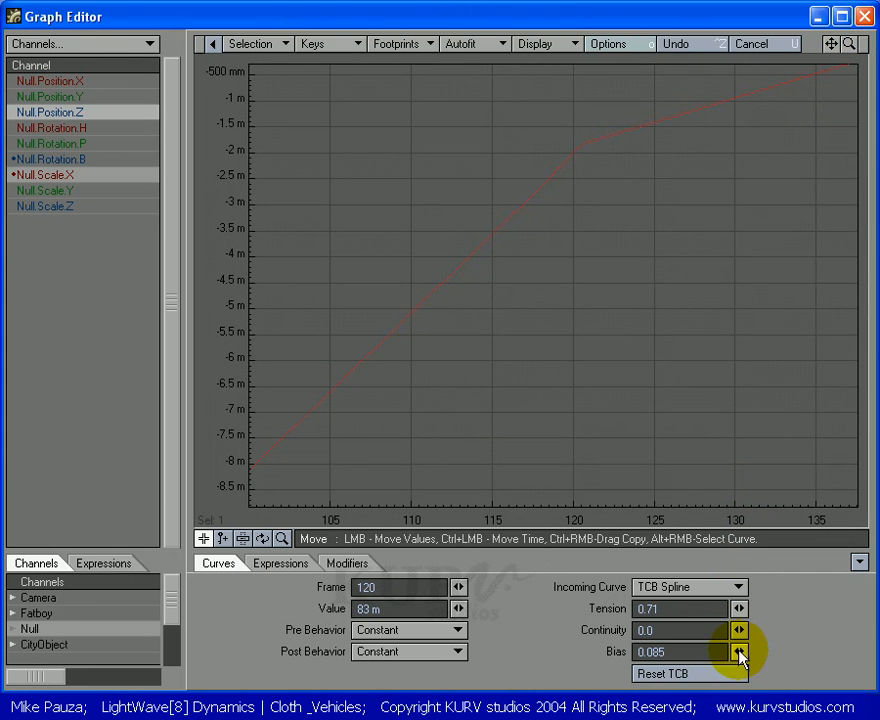
pyautogui.moveTo(850, 42)
pyautogui.mouseDown()
pyautogui.moveTo(827, 43)
pyautogui.moveTo(838, 42)
pyautogui.mouseUp()
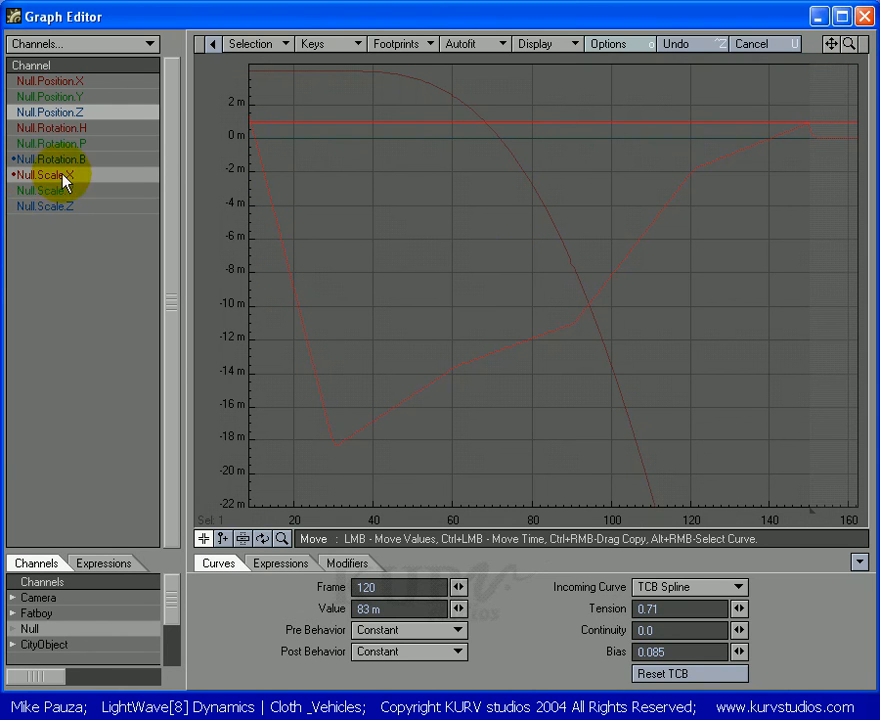
# - Return the scene to frame 0 and remove the ***View_KeyedAccelleration_Z expression from the Null.Scale.X channel
pyautogui.click(280, 563)
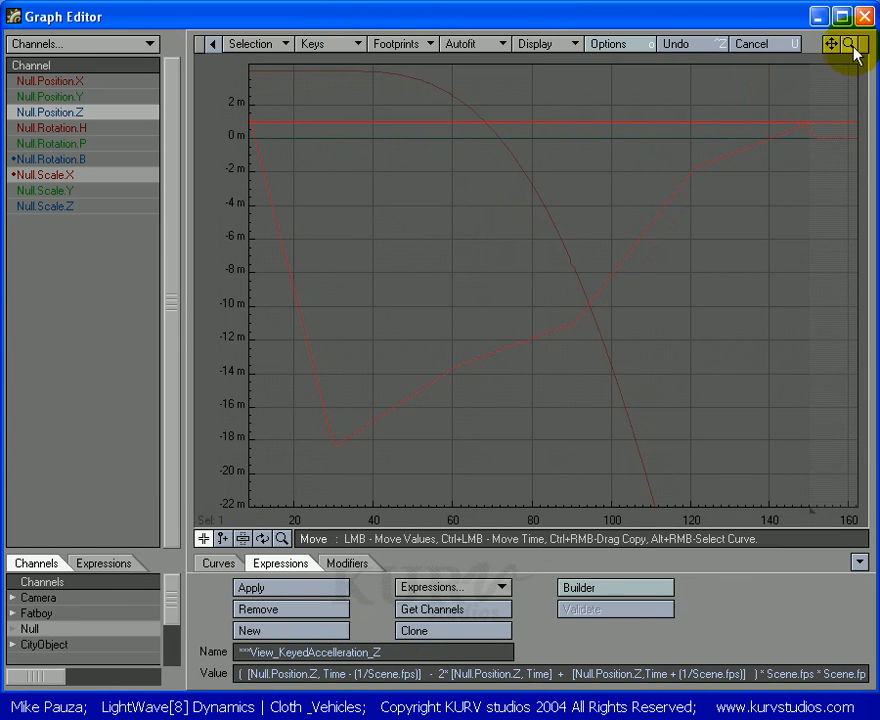
pyautogui.moveTo(853, 50); pyautogui.dragTo(845, 62)
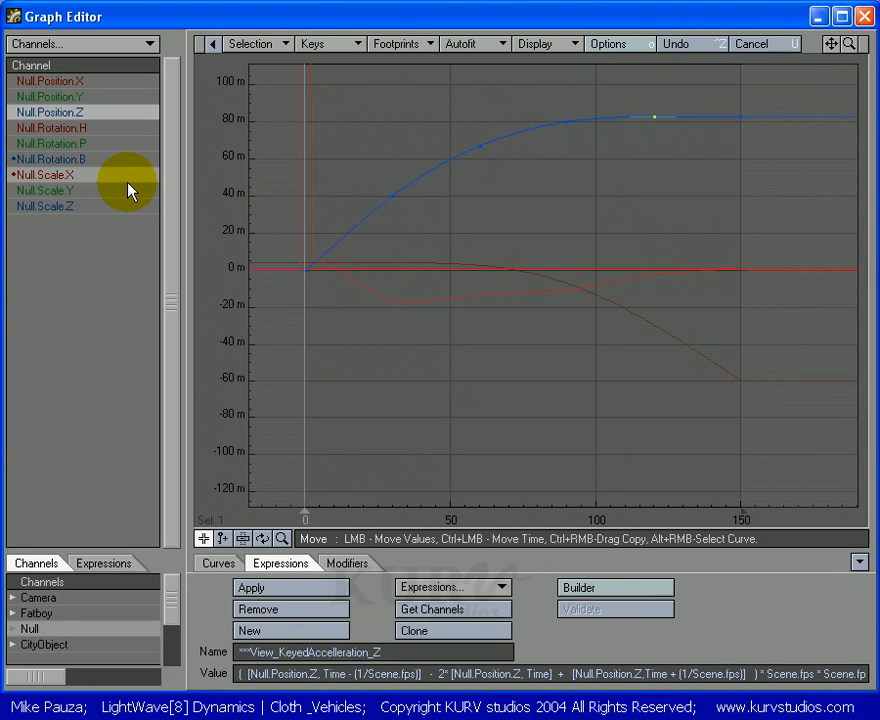
pyautogui.click(60, 175)
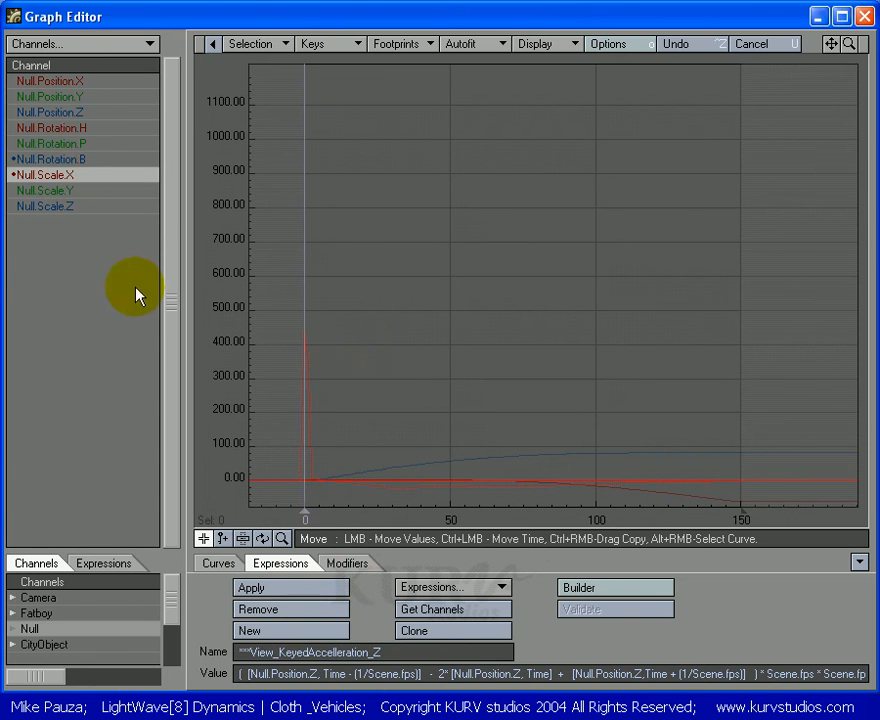
pyautogui.click(818, 17)
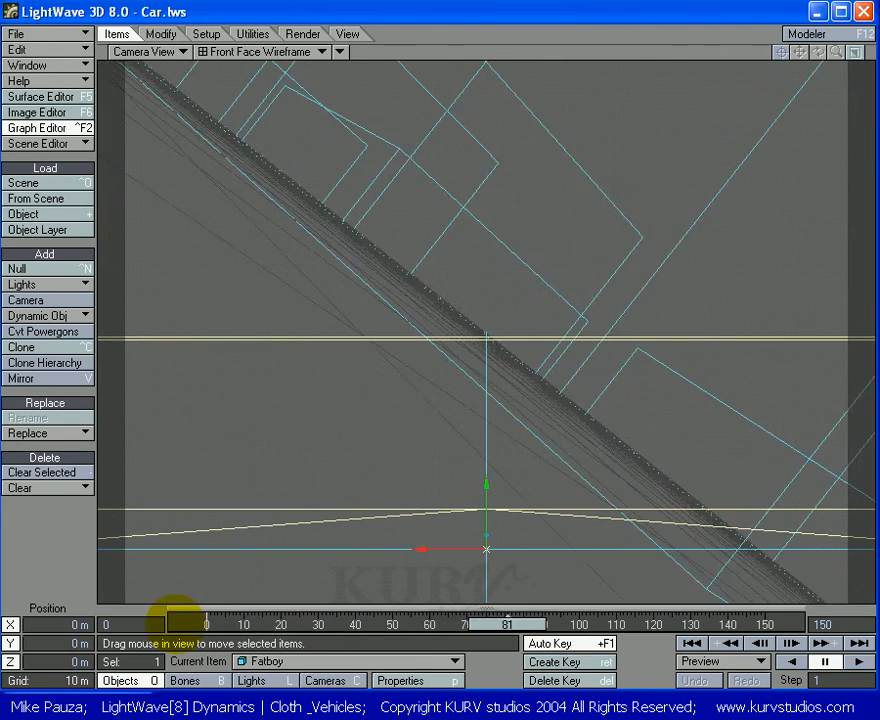
pyautogui.click(173, 614)
pyautogui.hotkey('ctrl', 'F2')
pyautogui.hotkey('alt', 'space')
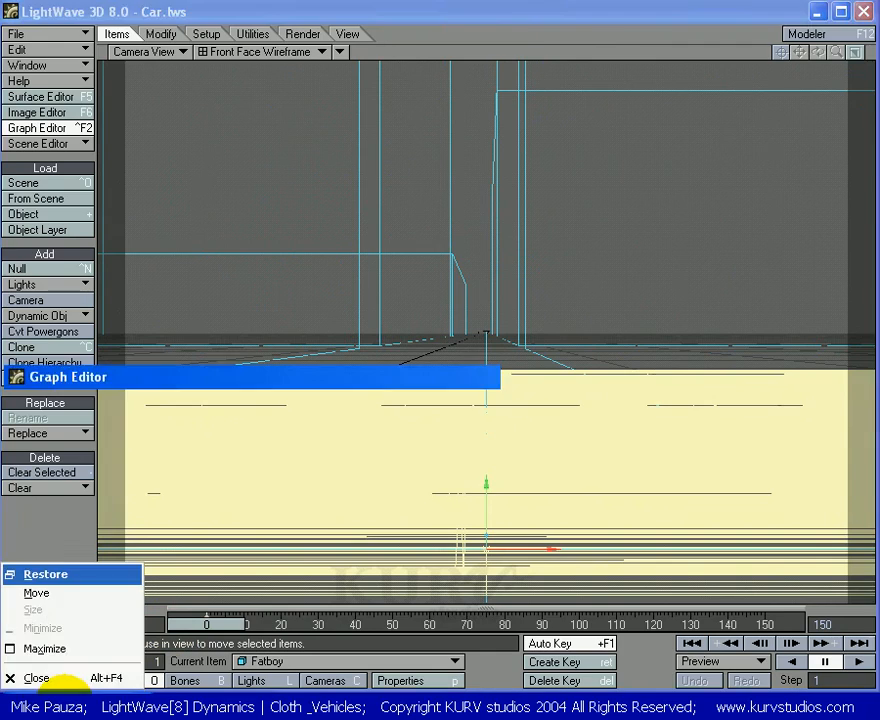
pyautogui.press('x')
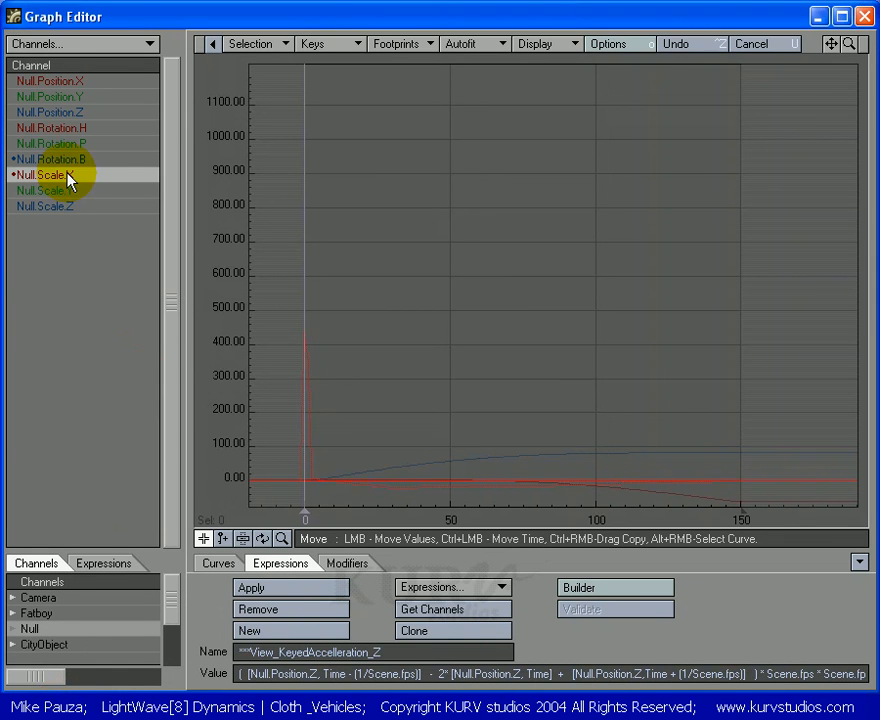
pyautogui.click(287, 618)
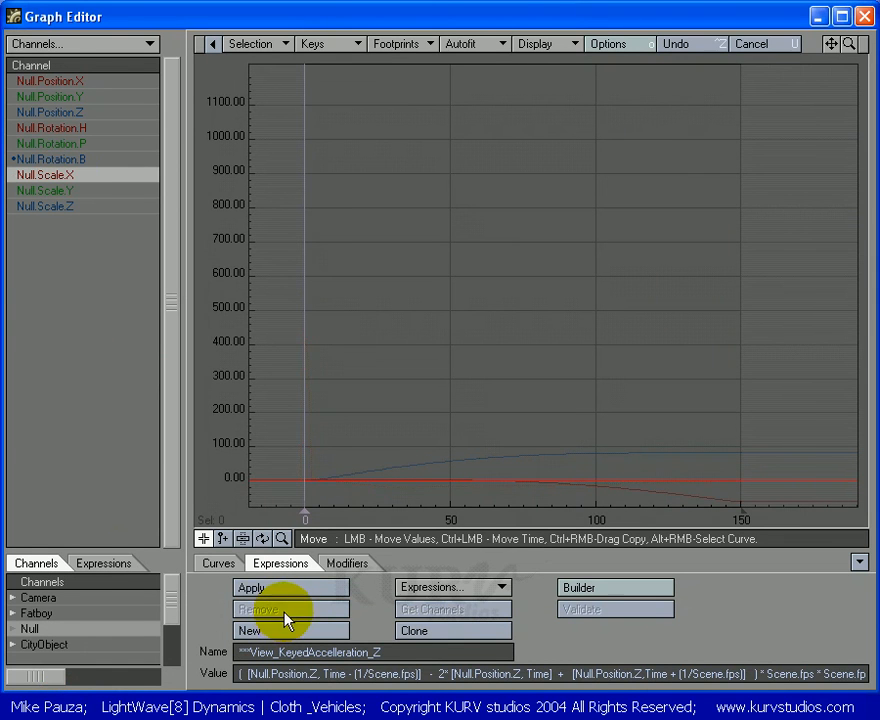
# - Review the Null.Rotation.B curve and play the motorcycle animation from frame 0 in the camera view
pyautogui.click(70, 162)
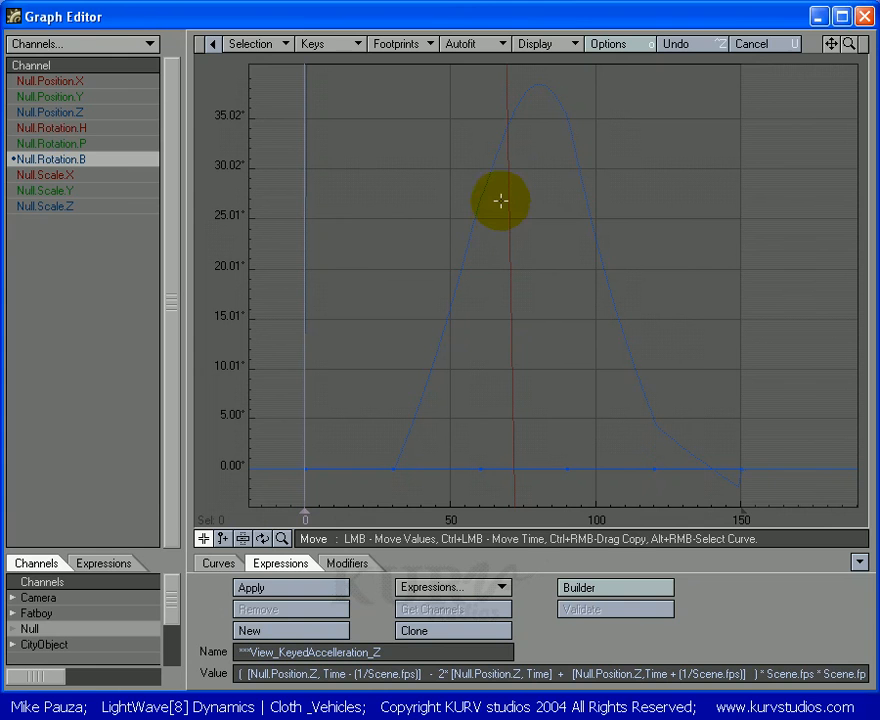
pyautogui.click(818, 14)
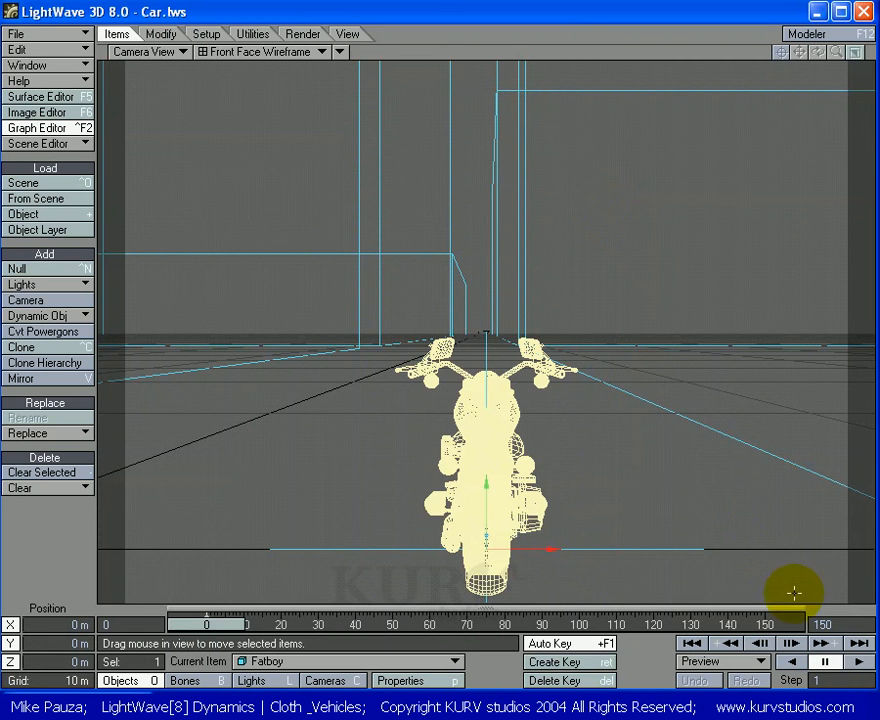
pyautogui.click(858, 662)
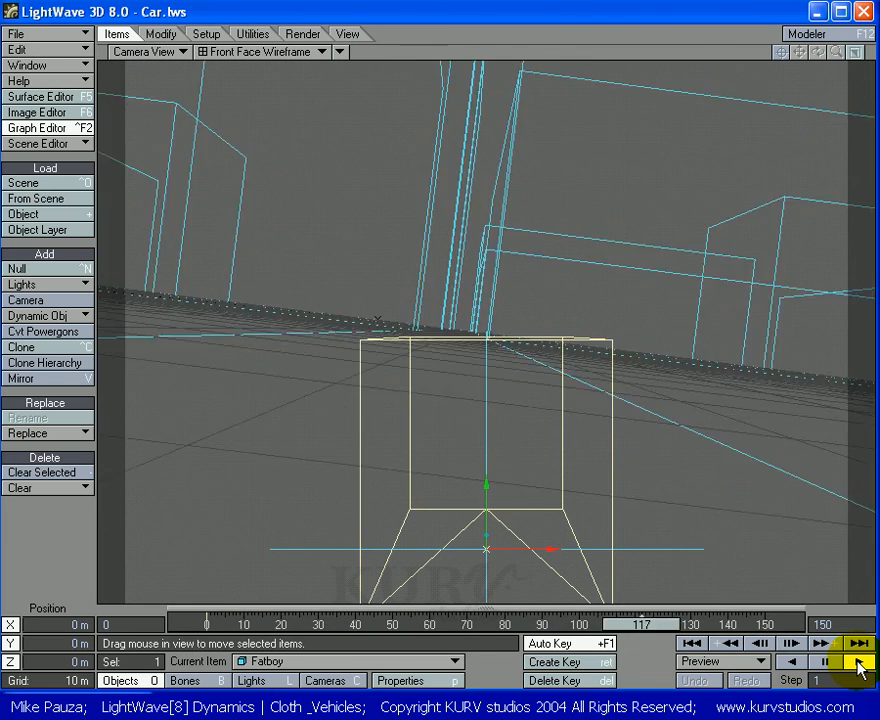
pyautogui.click(706, 647)
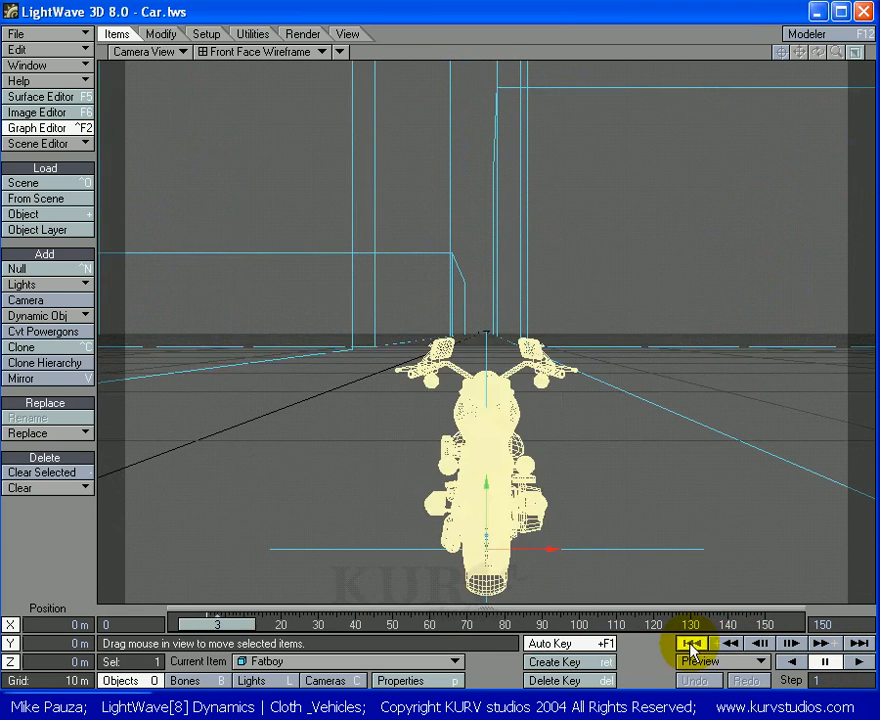
pyautogui.click(692, 645)
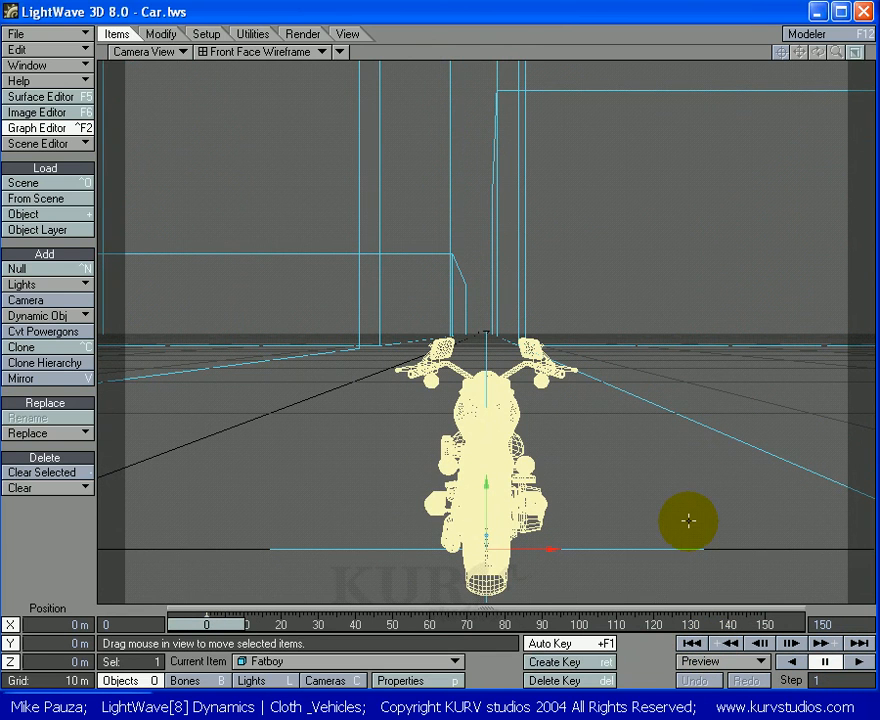
pyautogui.click(819, 645)
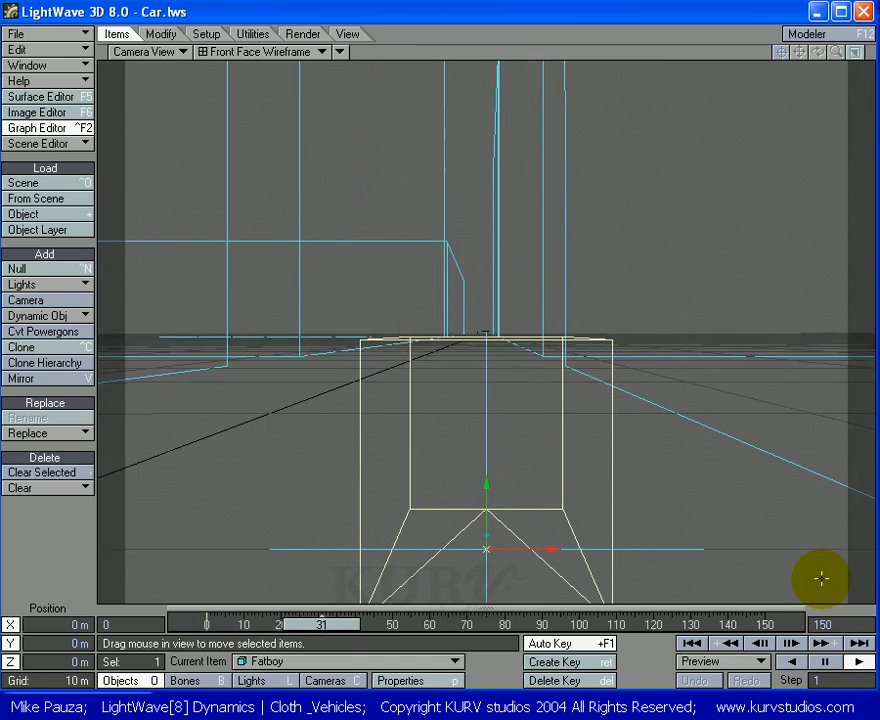